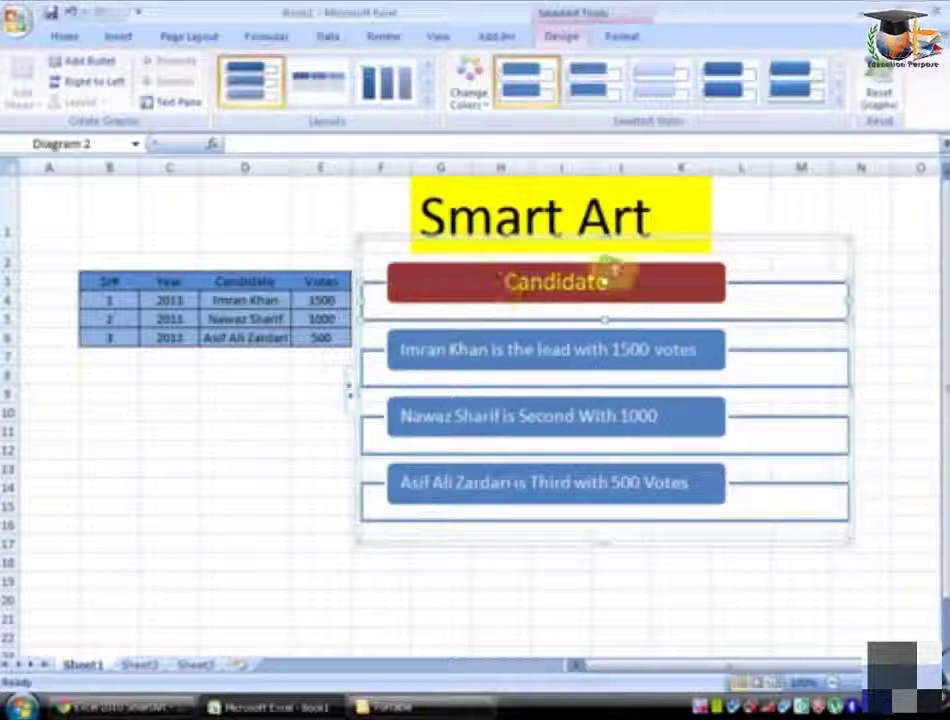
Step: Select the candidate votes diagram and expand the full Layouts gallery
click(358, 243)
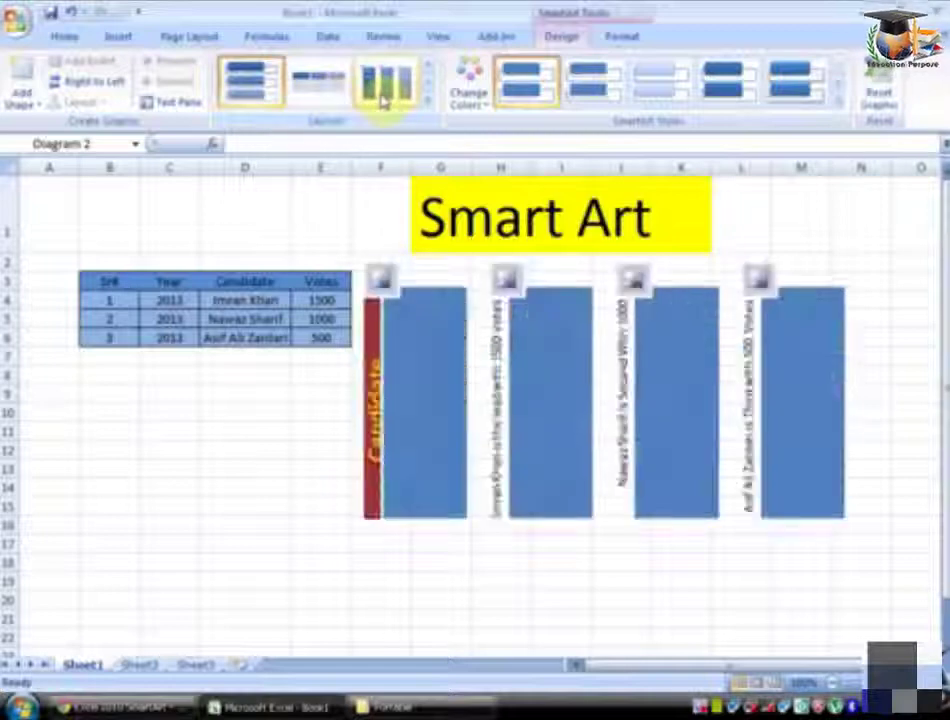
click(428, 102)
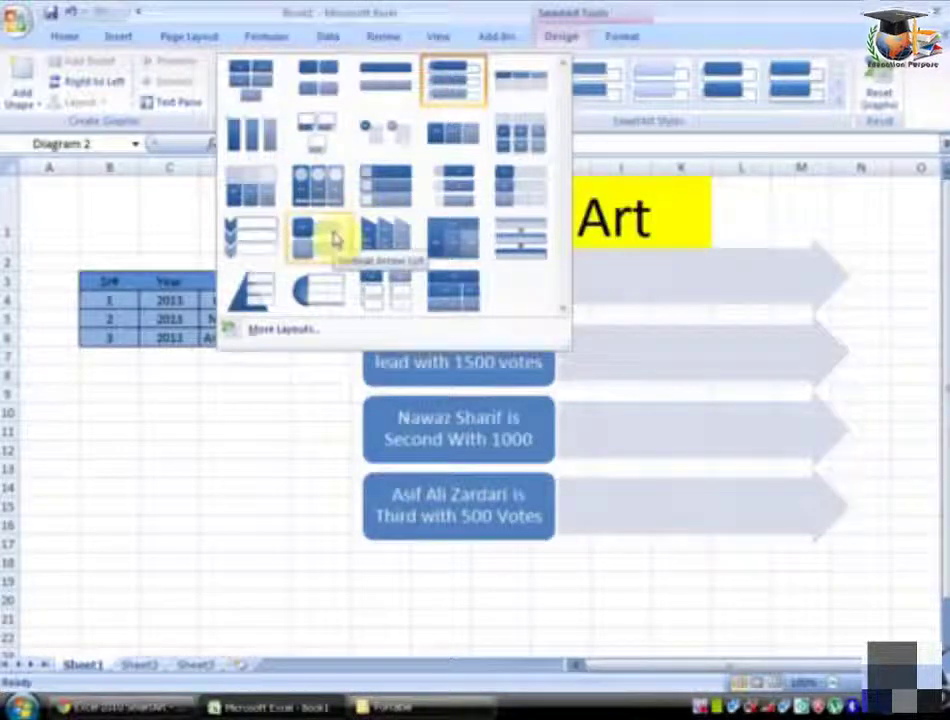
Step: Try the Trapezoid and Hierarchy List layouts, settling on Vertical Picture List
click(388, 235)
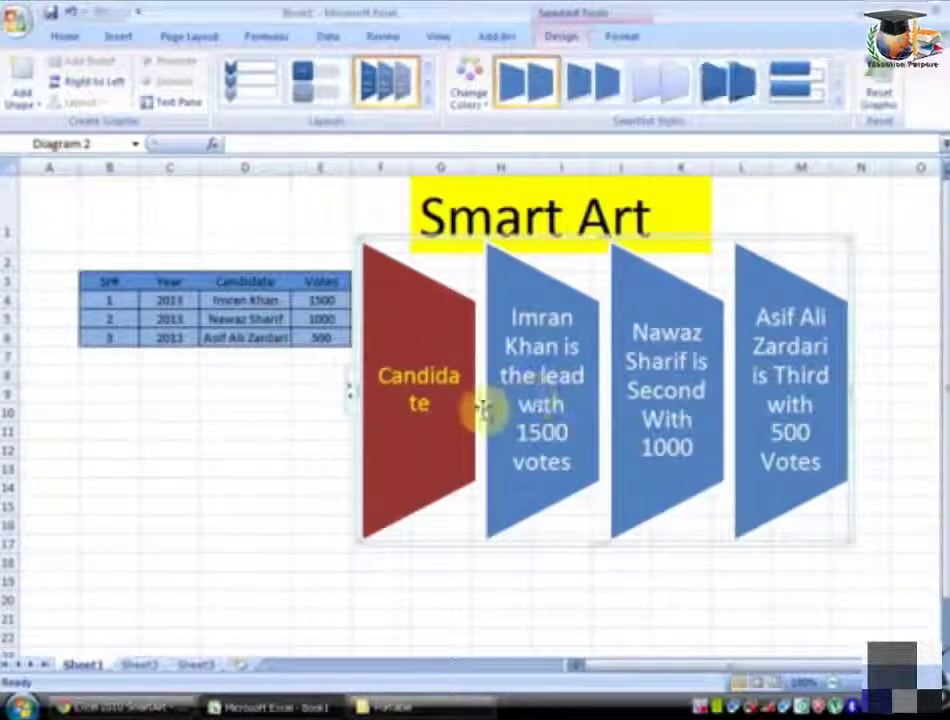
click(429, 102)
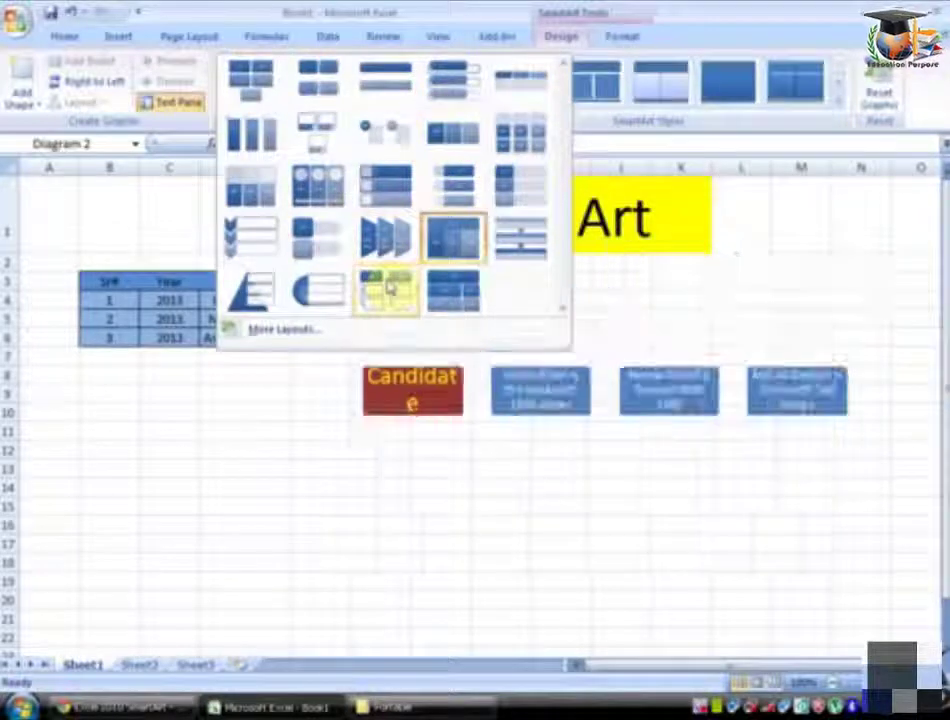
click(388, 285)
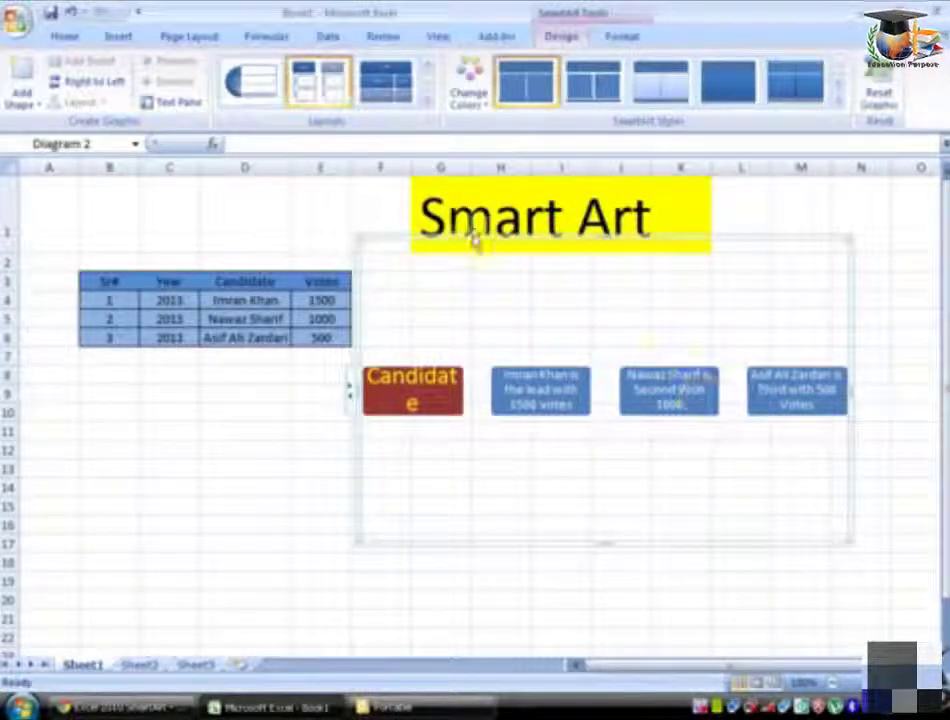
click(425, 104)
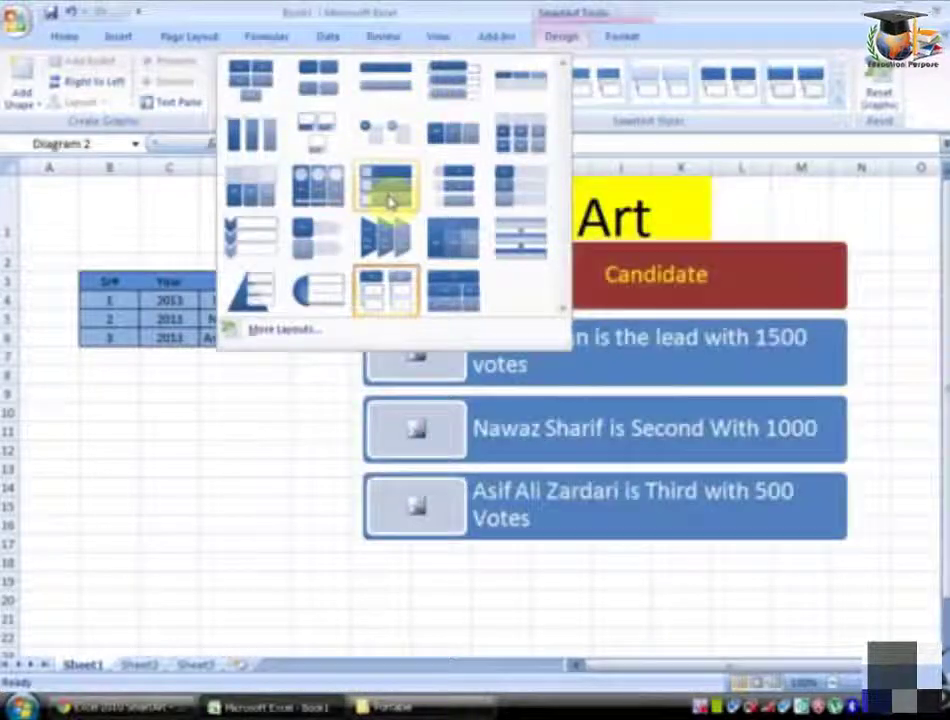
click(389, 197)
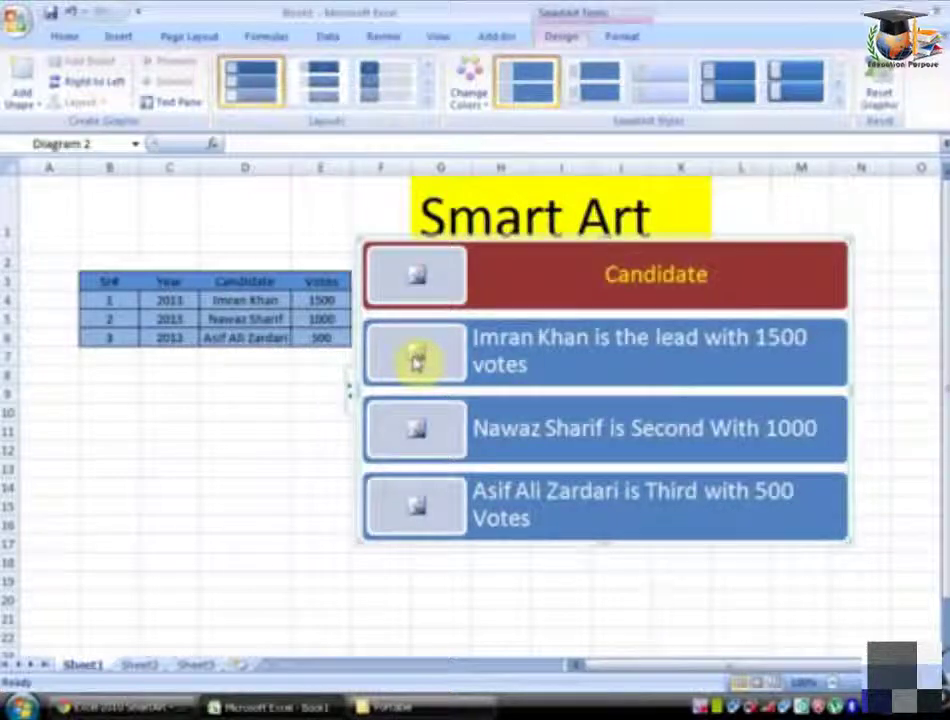
Step: Insert the leading candidate's photo into the first candidate entry's picture slot
click(417, 361)
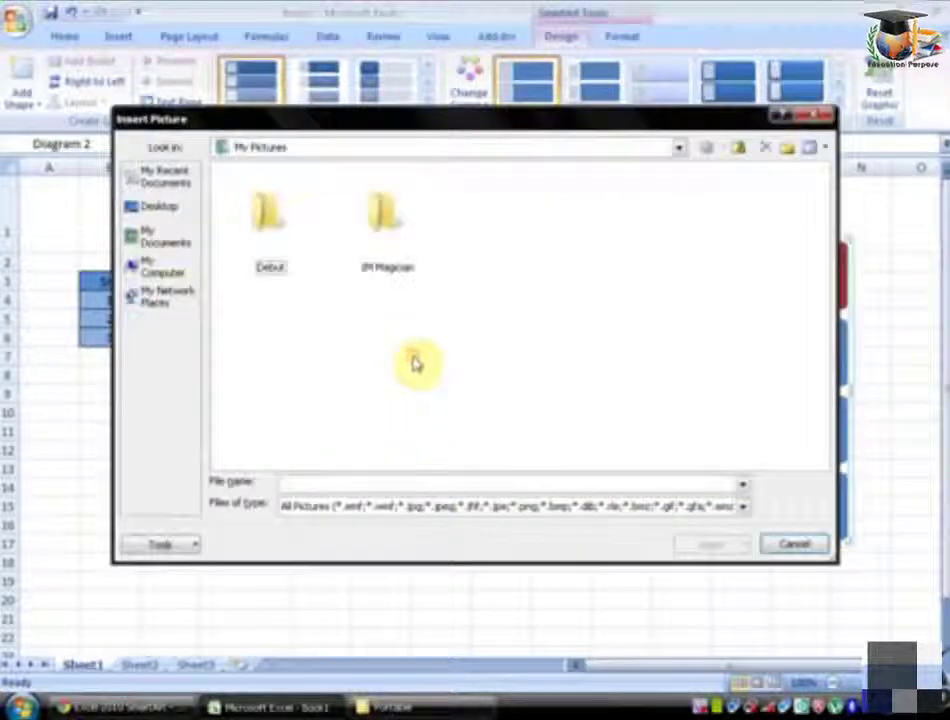
click(780, 548)
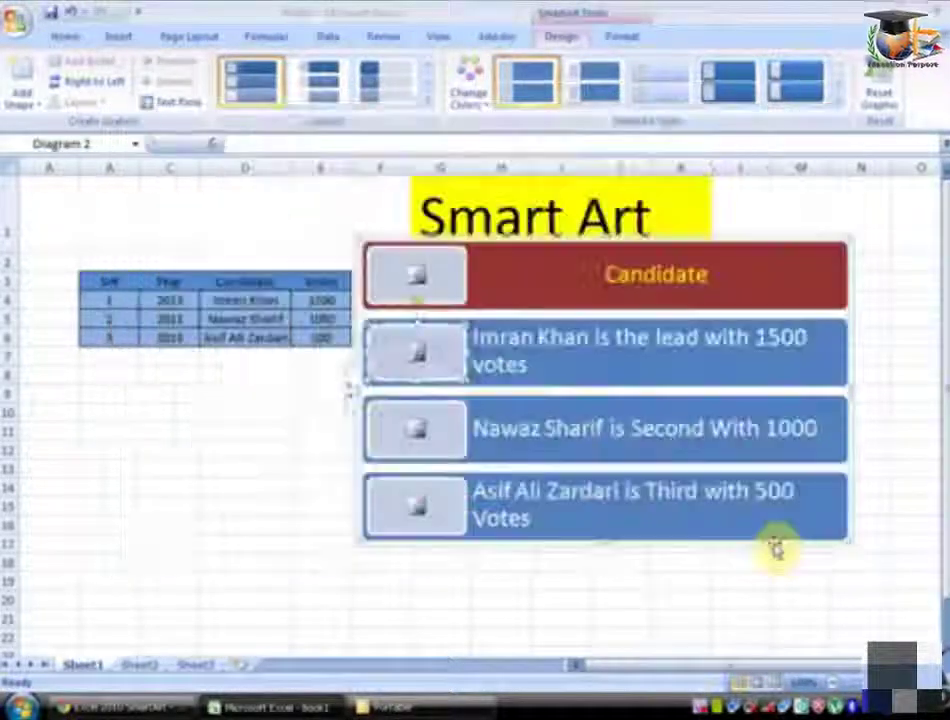
key(Escape)
key(Escape)
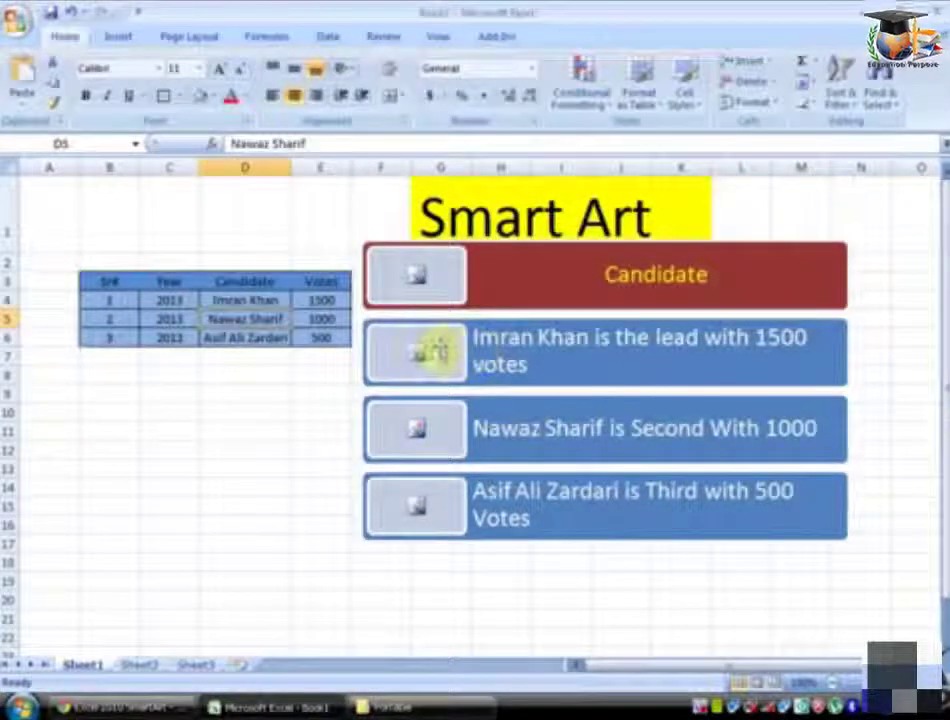
click(418, 351)
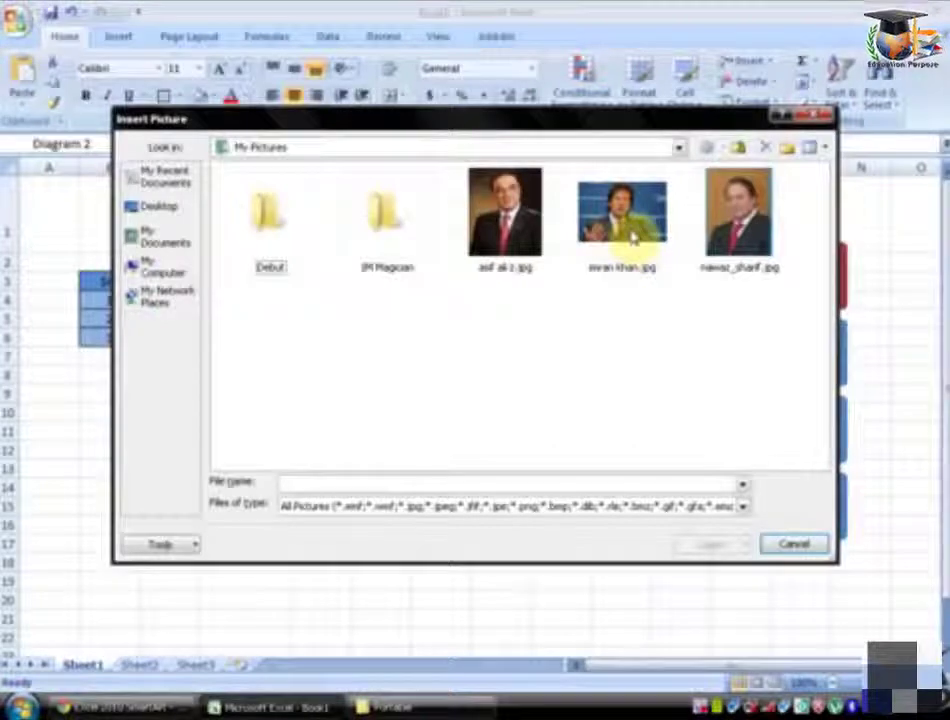
click(630, 242)
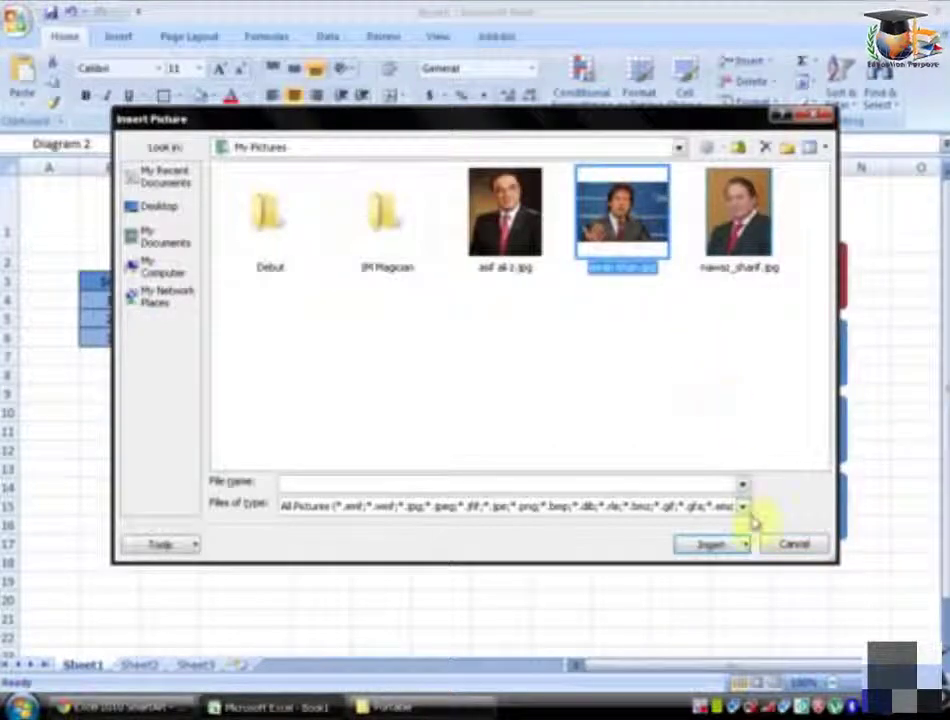
click(730, 547)
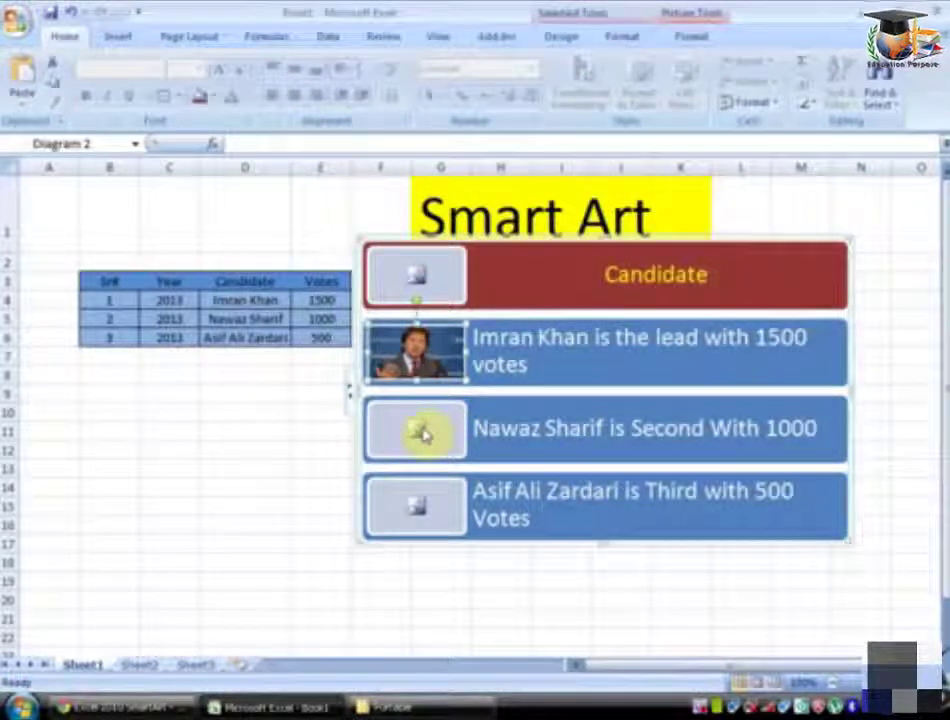
Step: Insert the second and third candidates' photos into their entries' picture slots
click(424, 432)
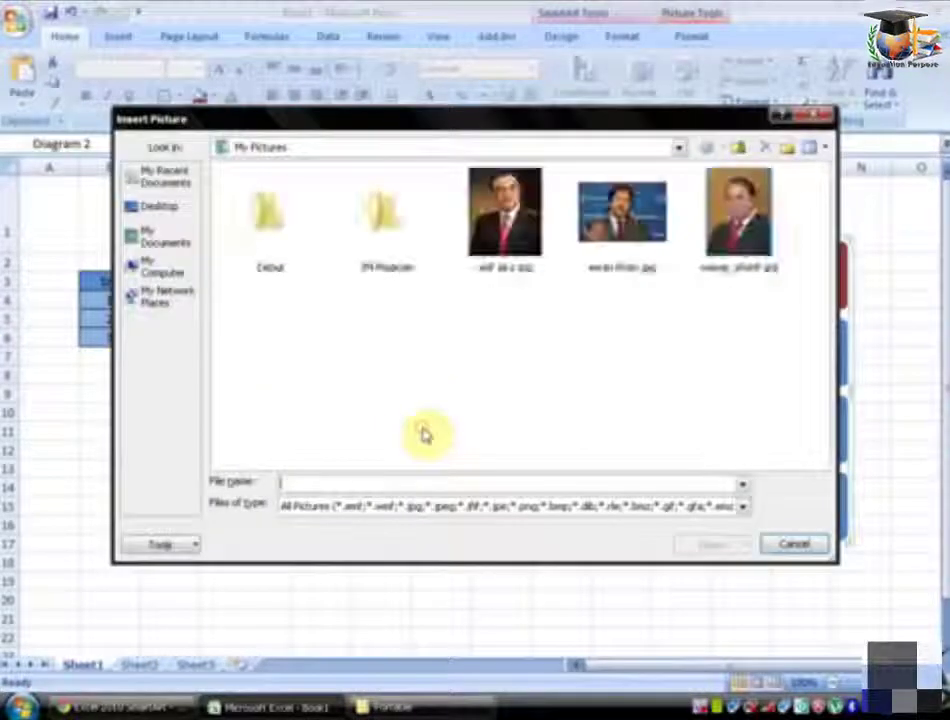
click(505, 212)
click(725, 225)
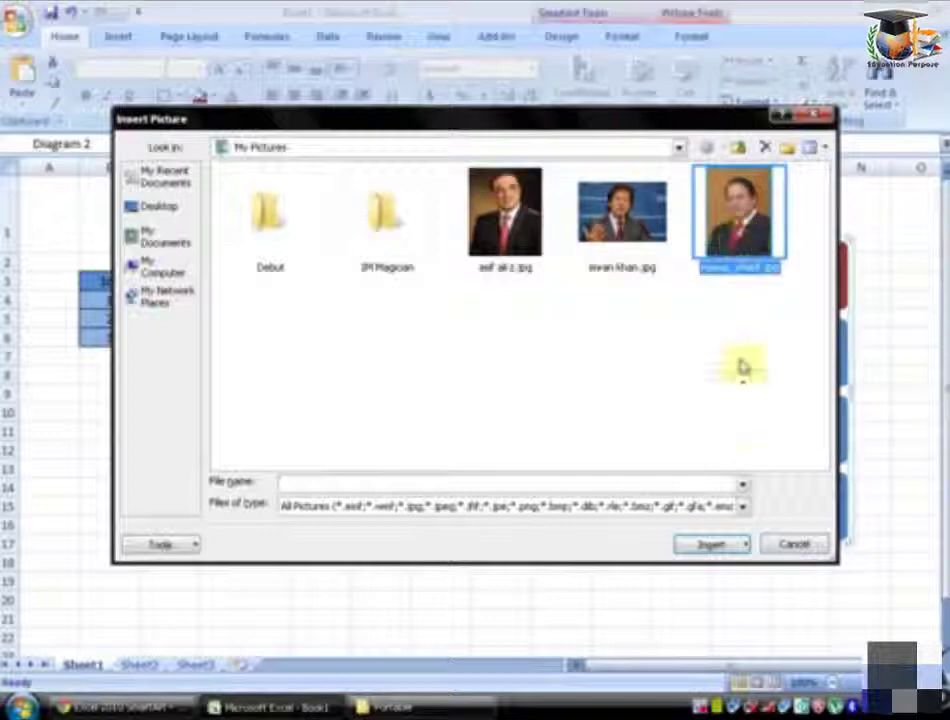
click(703, 550)
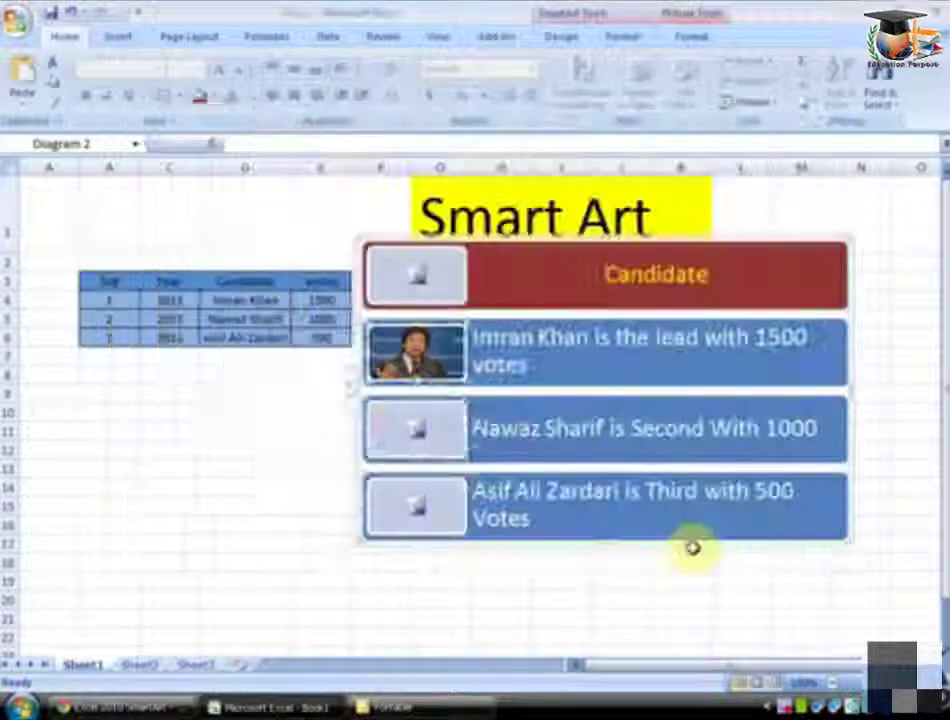
click(419, 508)
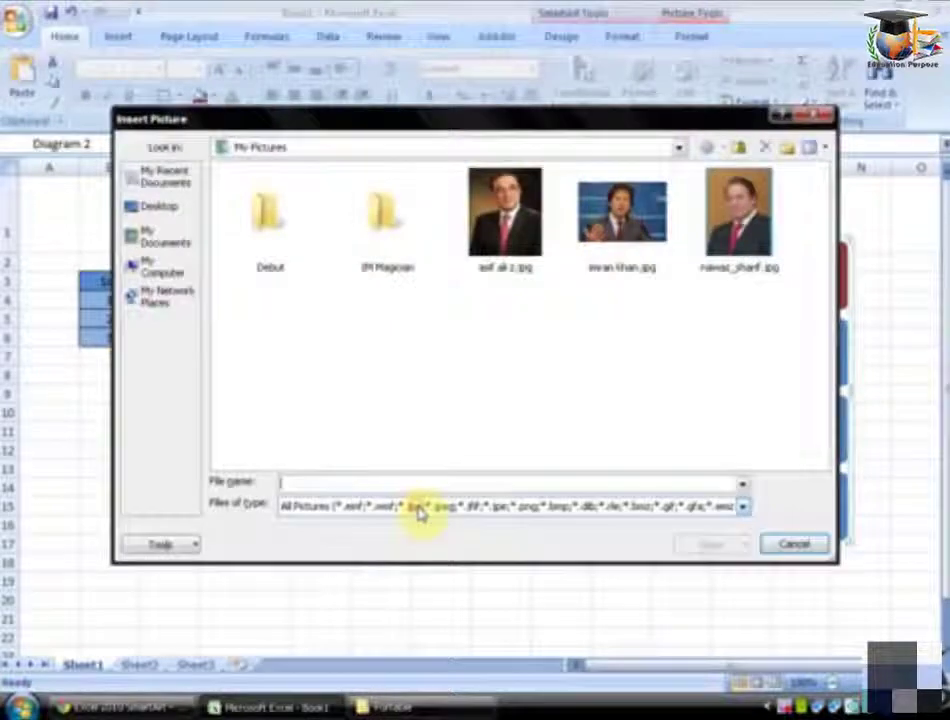
click(505, 230)
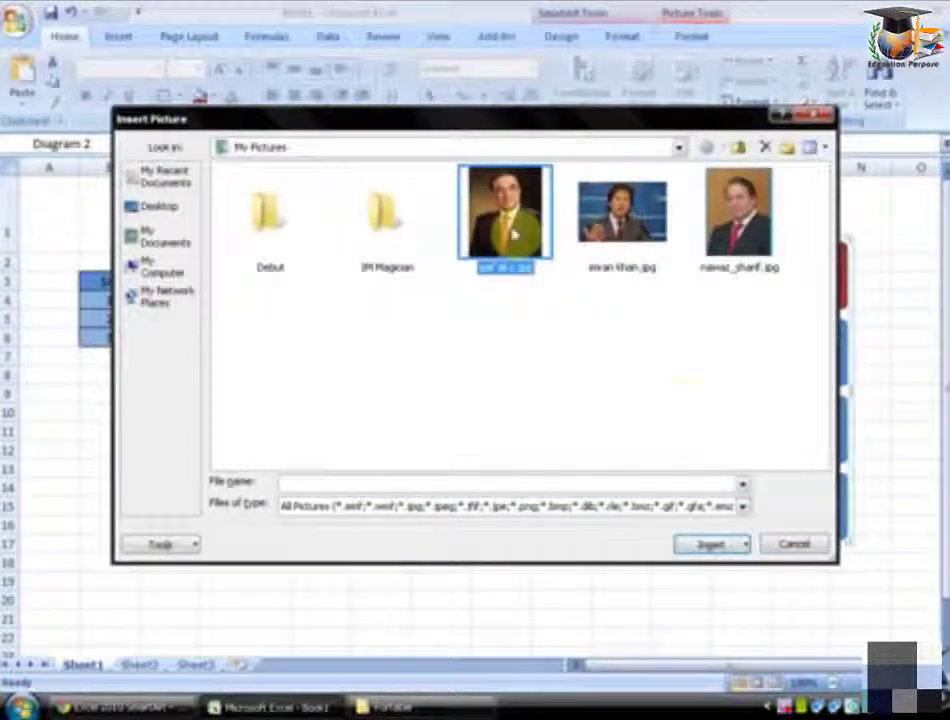
click(708, 548)
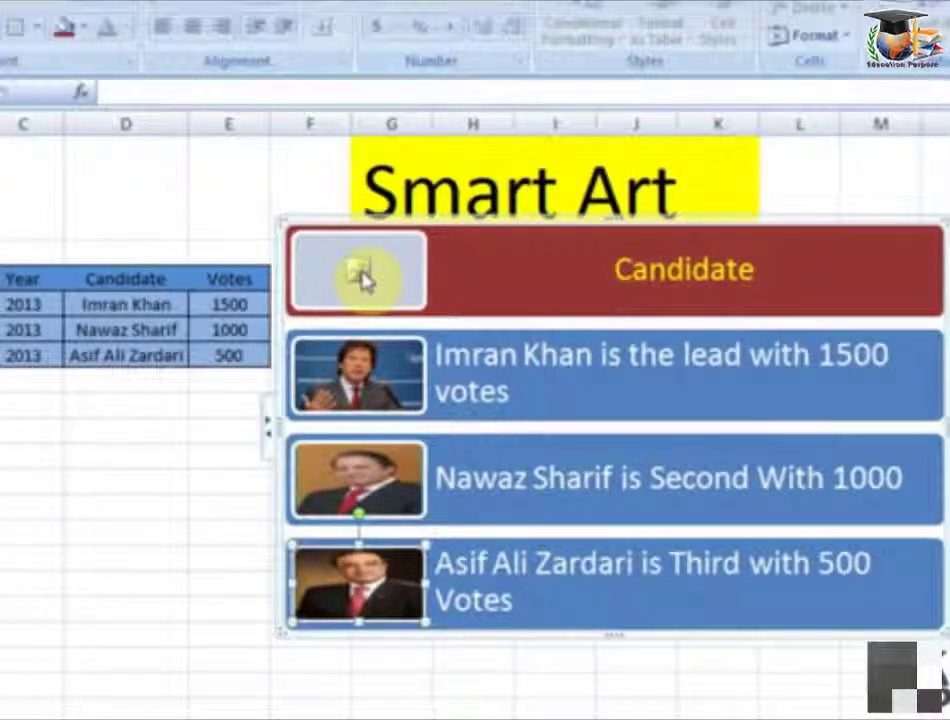
Step: Insert canidate.jpg into the Candidate header's picture slot, then deselect the diagram
click(362, 280)
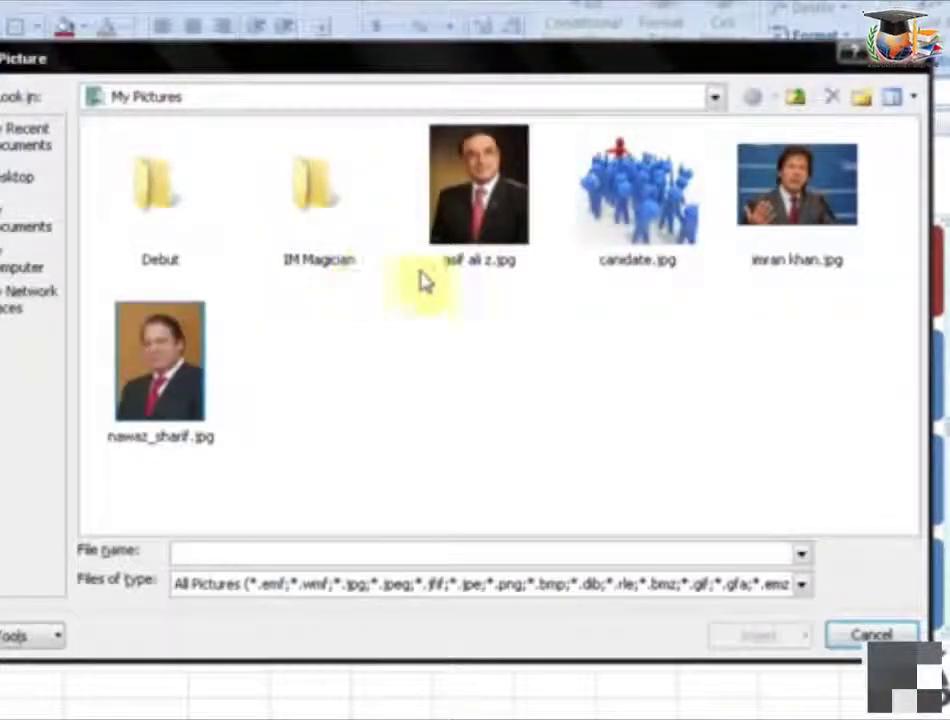
click(655, 218)
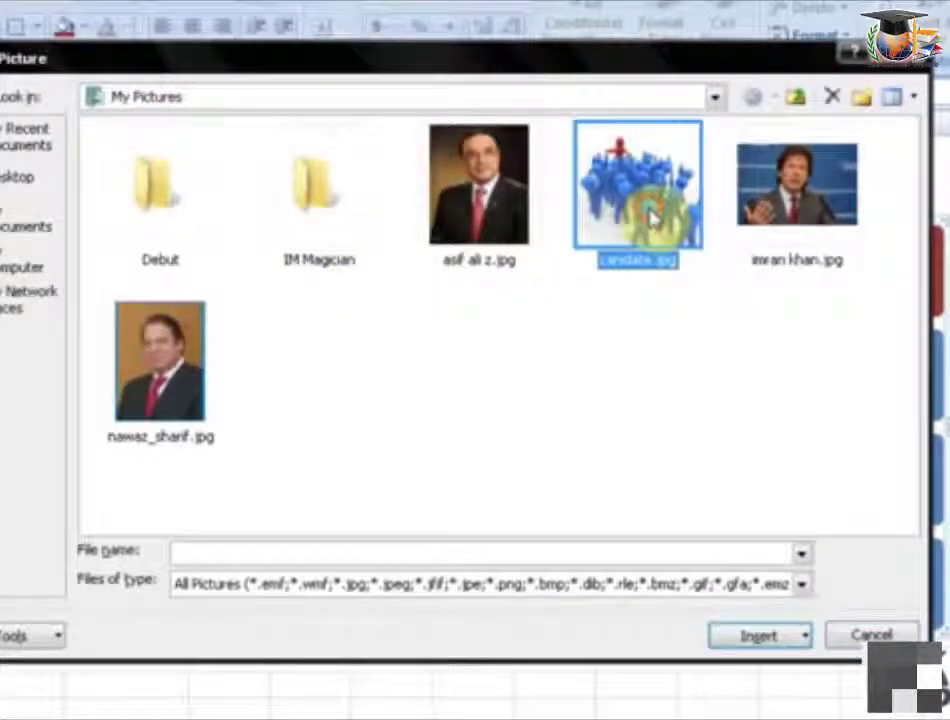
click(757, 638)
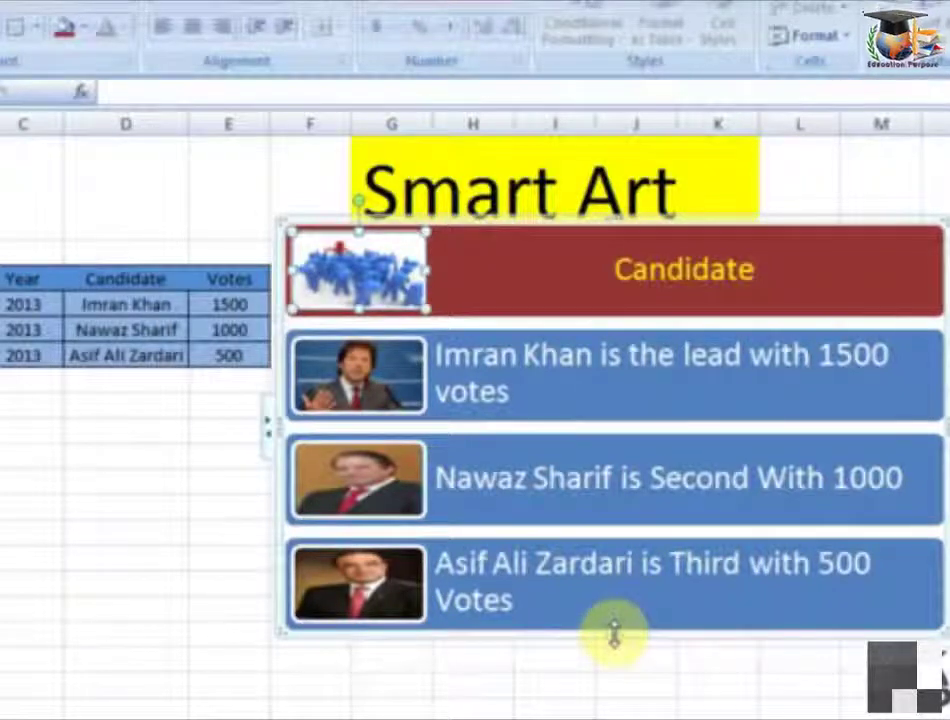
click(144, 512)
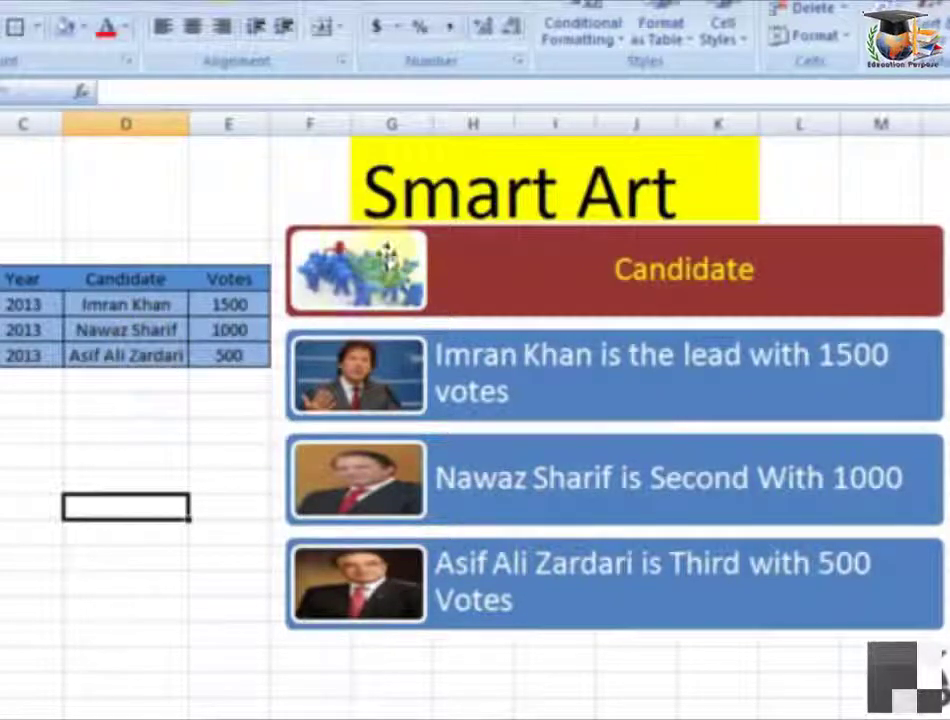
click(283, 218)
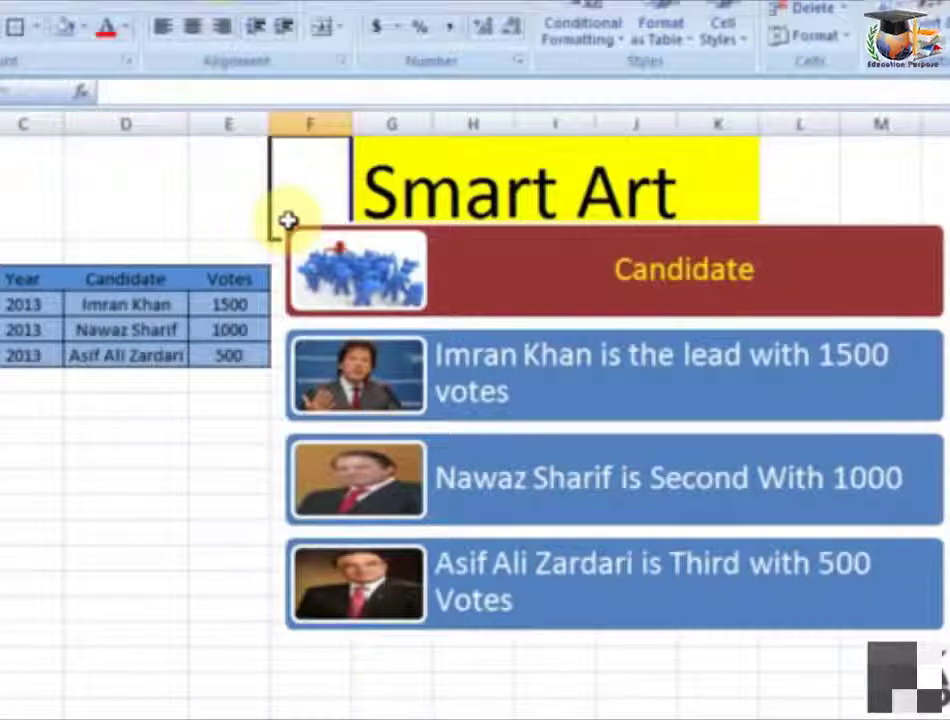
Step: Select the header picture to review its Picture Tools Format options, then return to SmartArt Design
click(296, 230)
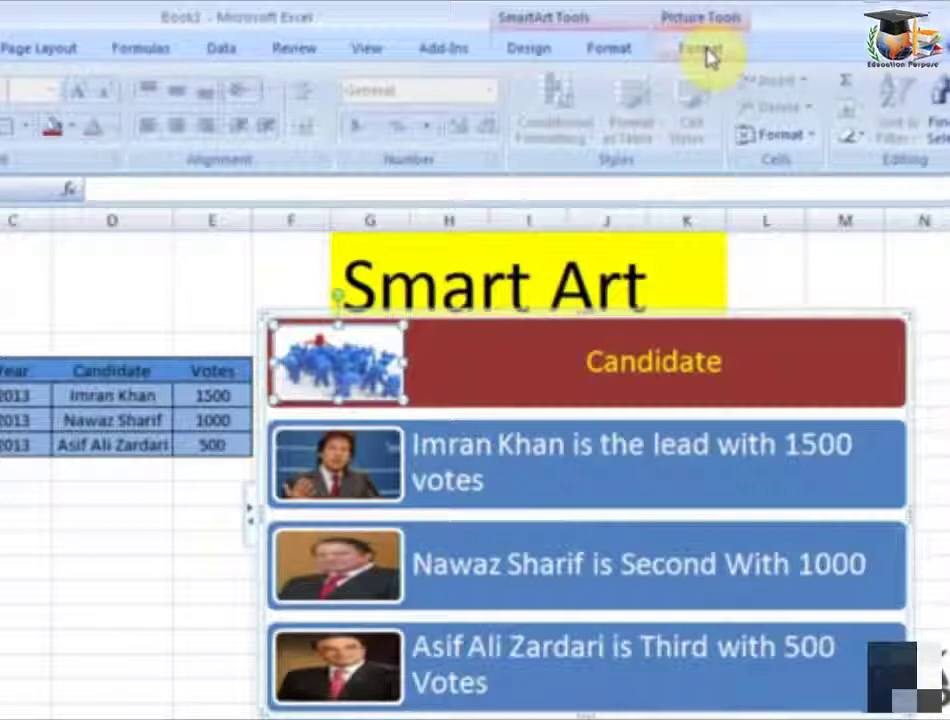
click(705, 52)
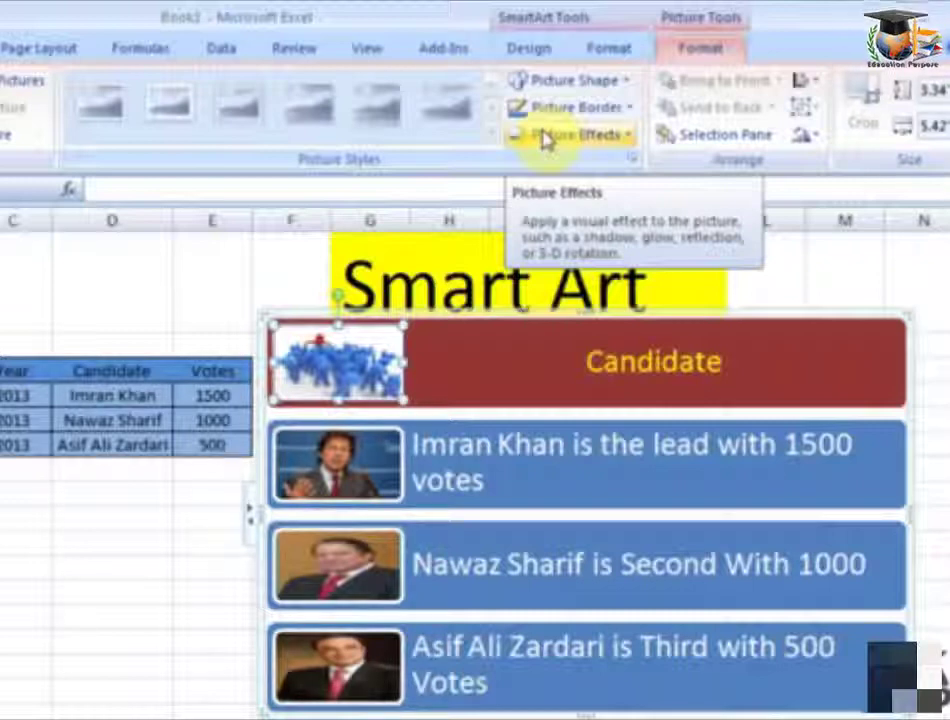
click(539, 50)
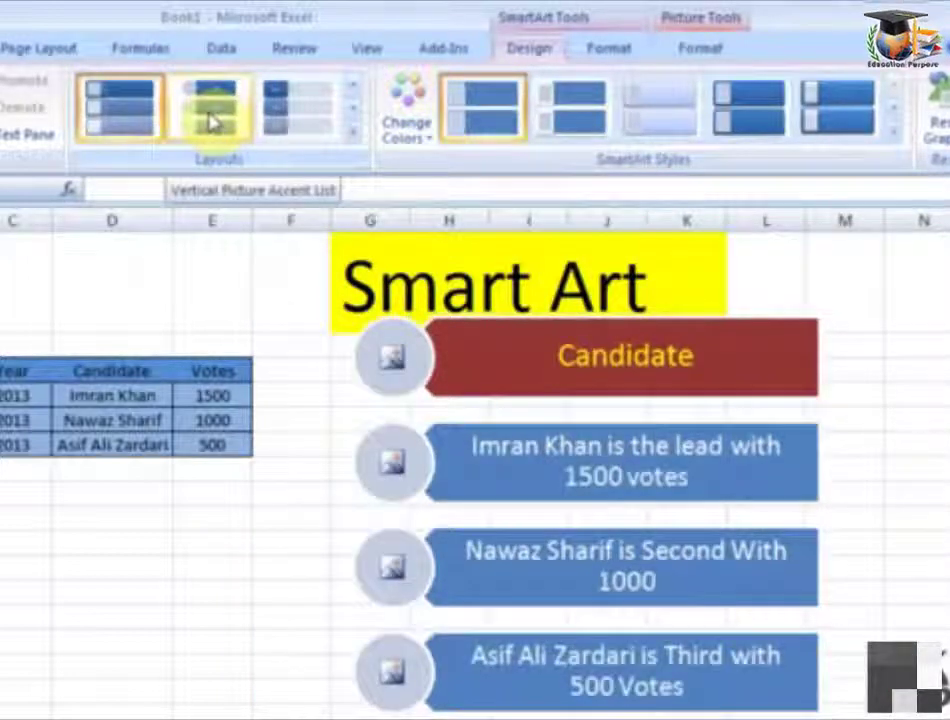
Step: Apply Vertical Picture Accent List and insert candidate.jpg and imran khan.jpg into the first two slots
click(212, 120)
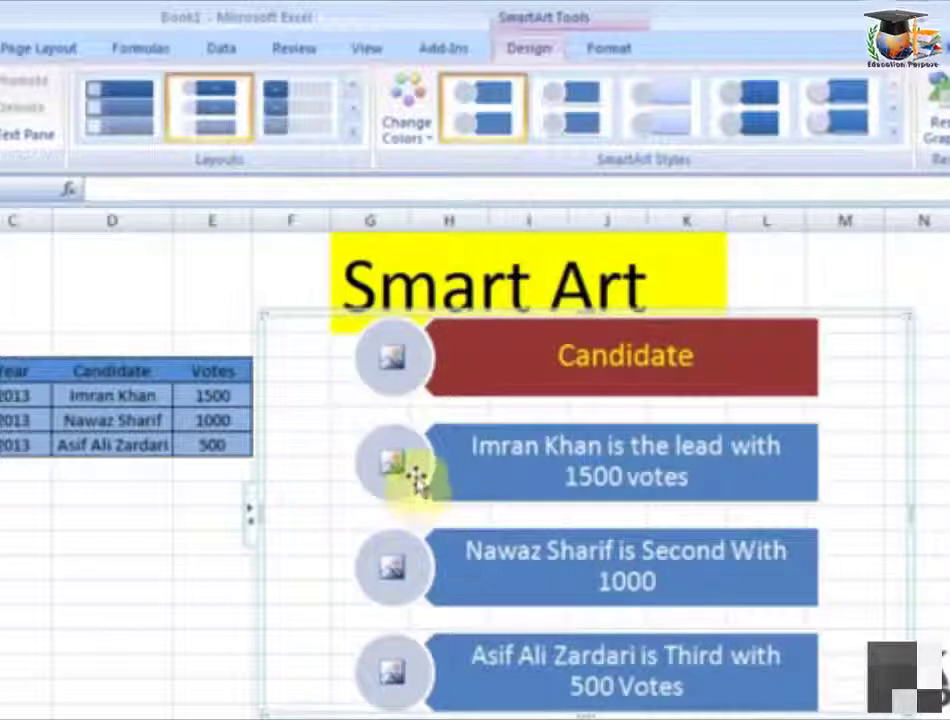
click(400, 372)
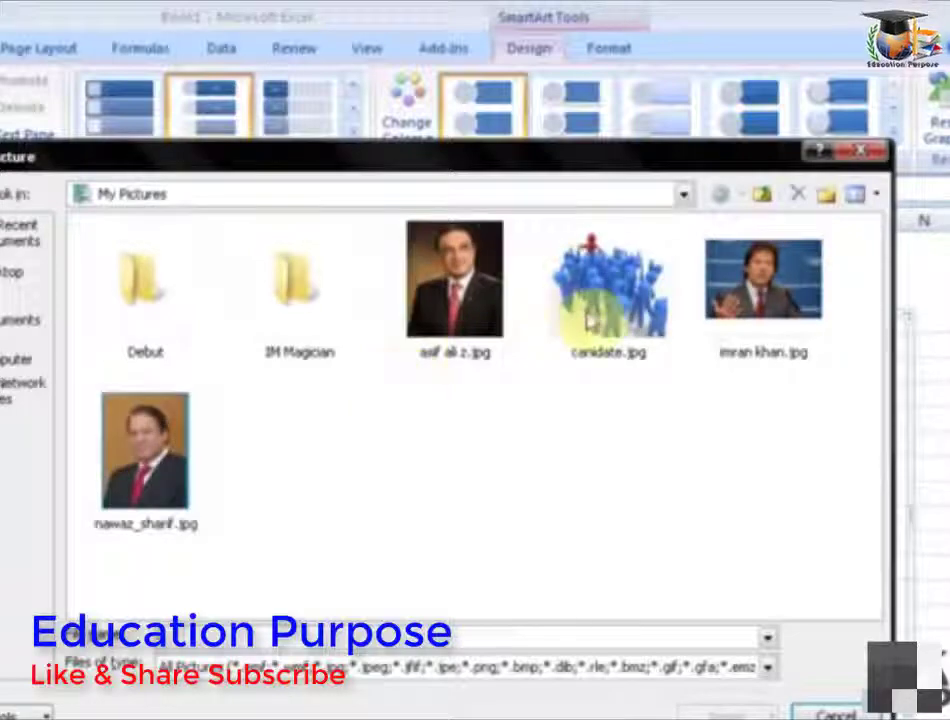
double_click(588, 314)
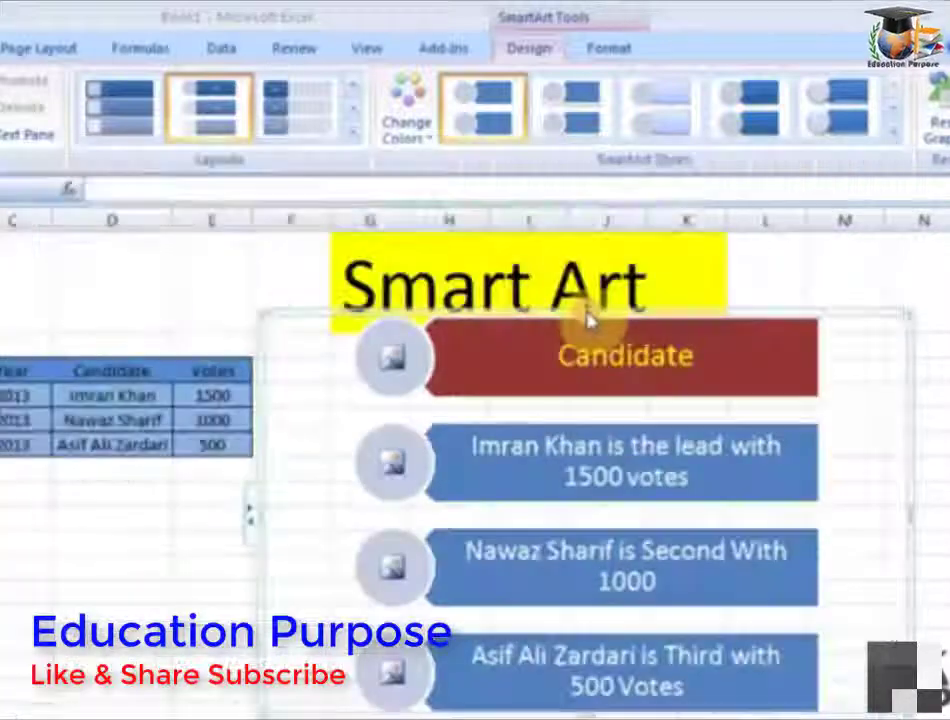
click(394, 466)
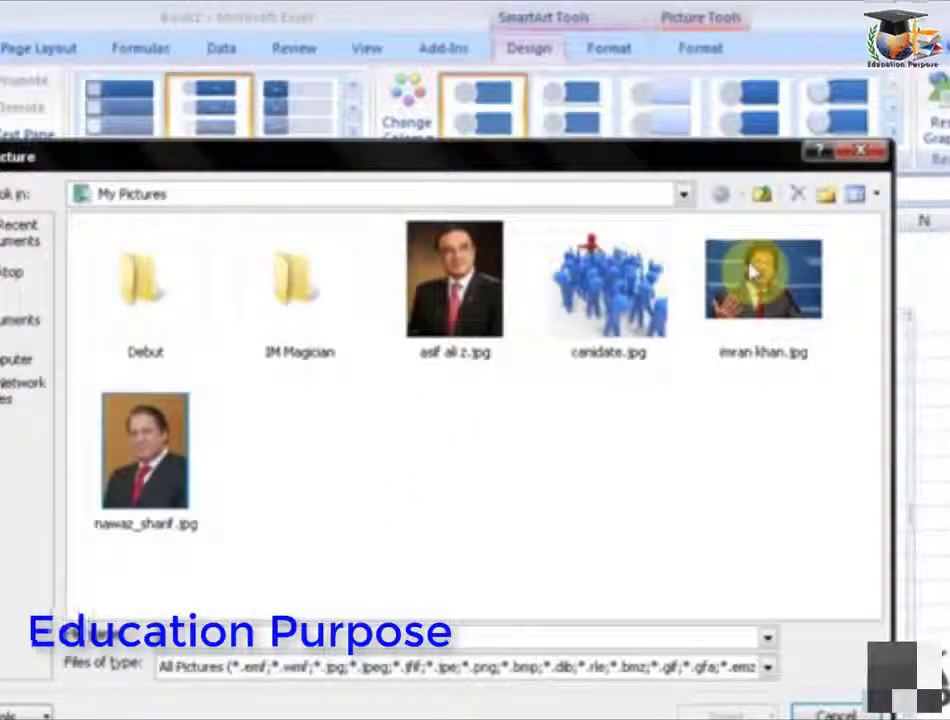
double_click(748, 278)
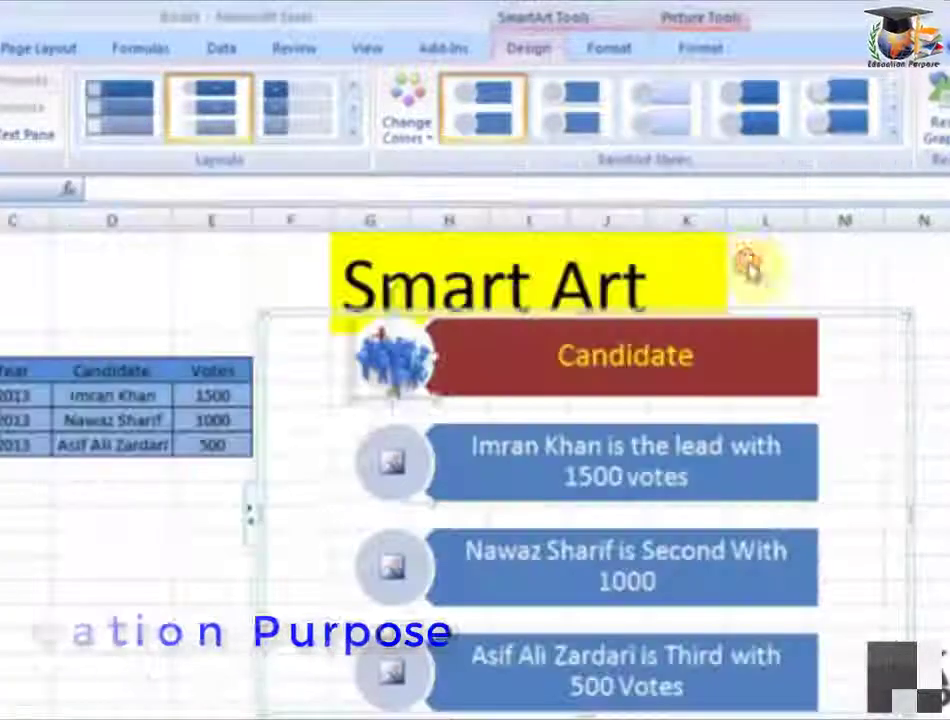
Step: Insert nawaz_sharif.jpg and asif ali z.jpg into the remaining slots, then deselect the diagram
click(392, 568)
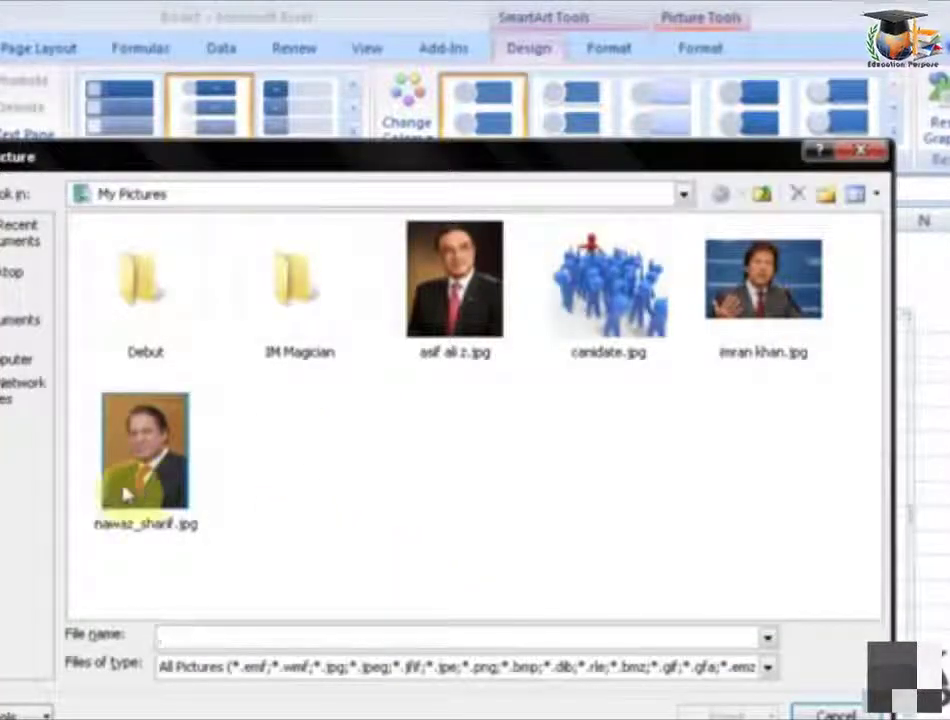
double_click(130, 490)
click(382, 690)
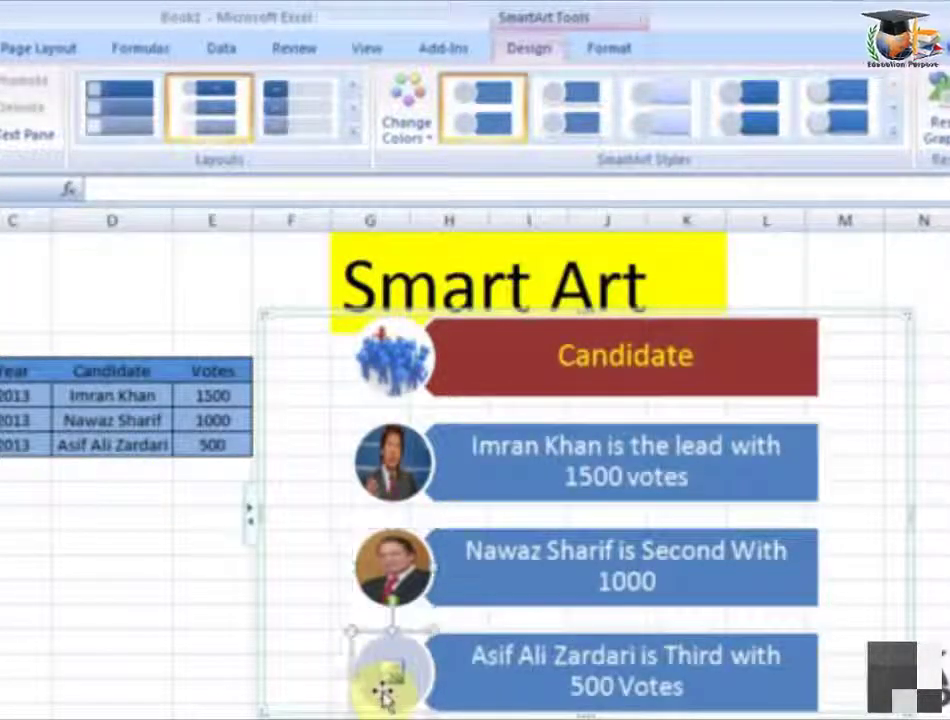
click(393, 686)
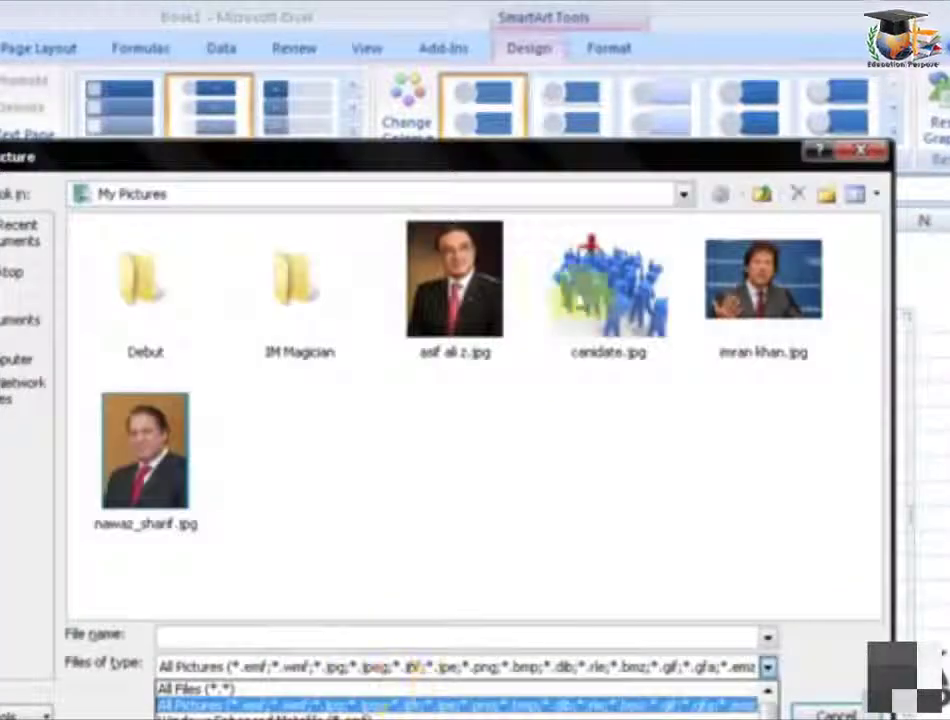
double_click(478, 289)
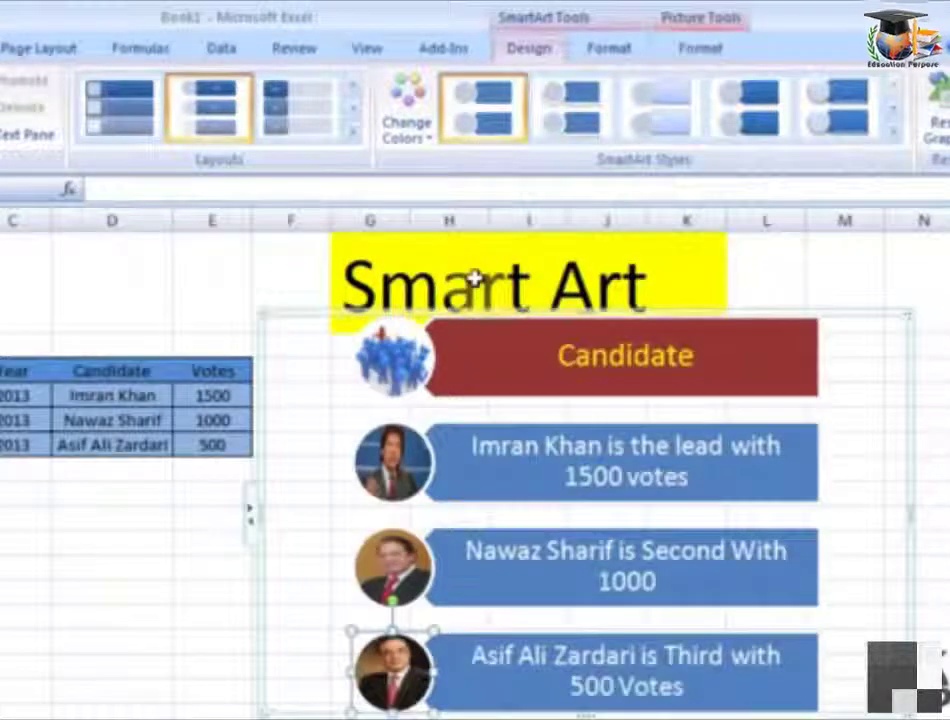
click(210, 565)
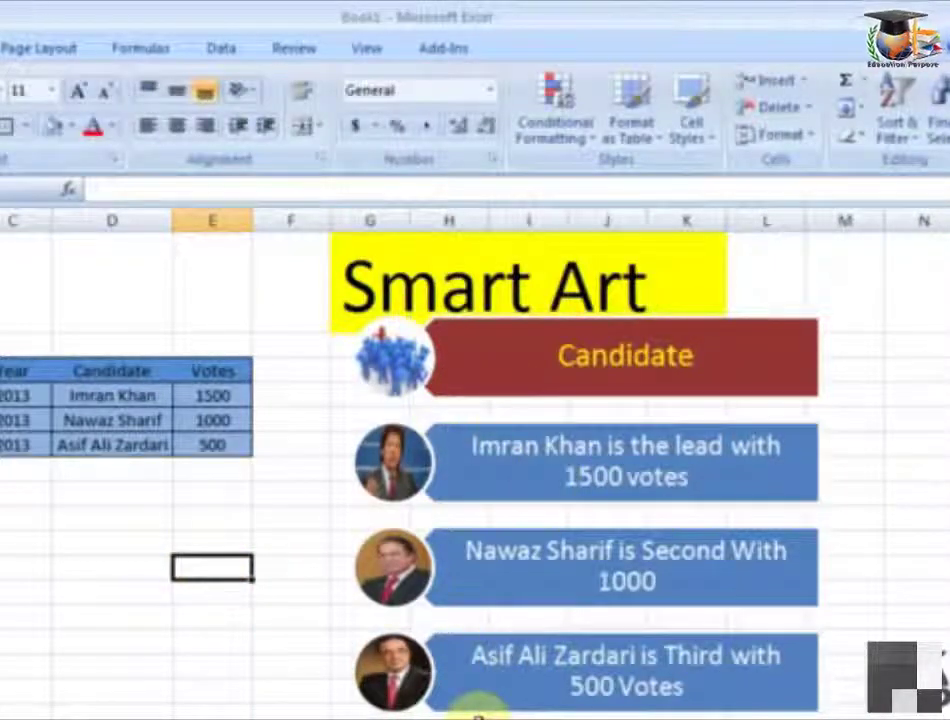
Step: Select the whole SmartArt and apply the Trapezoid List layout from the Layouts gallery
click(350, 358)
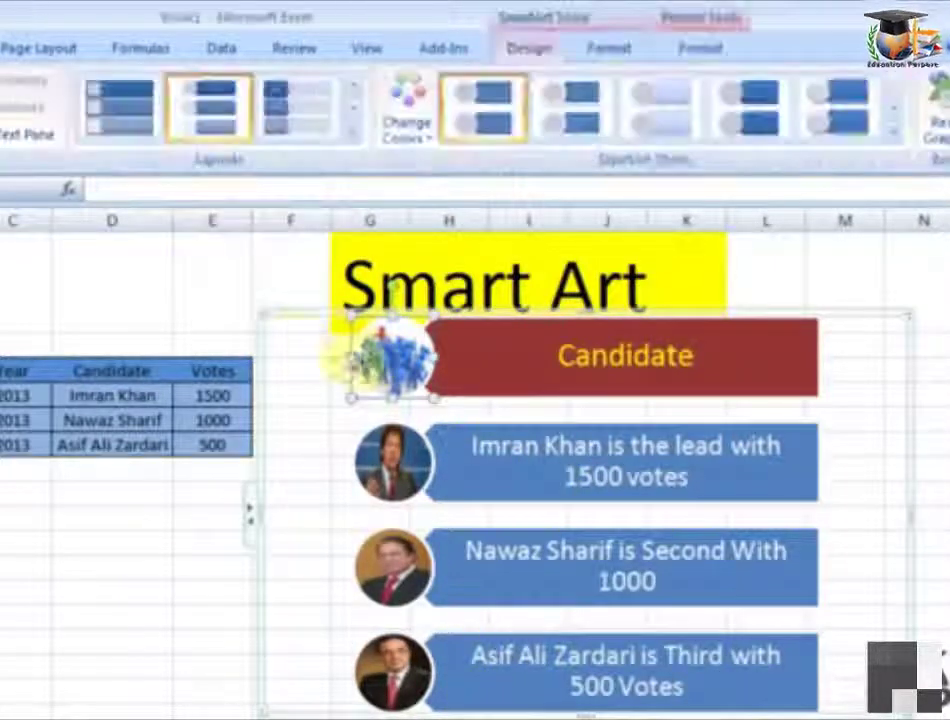
click(262, 313)
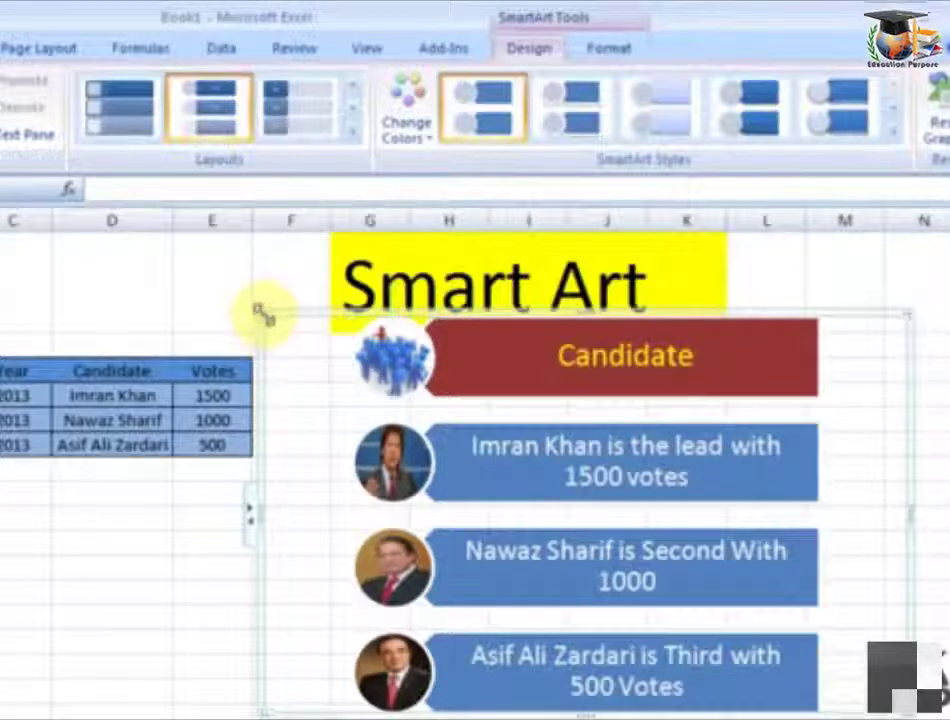
click(354, 134)
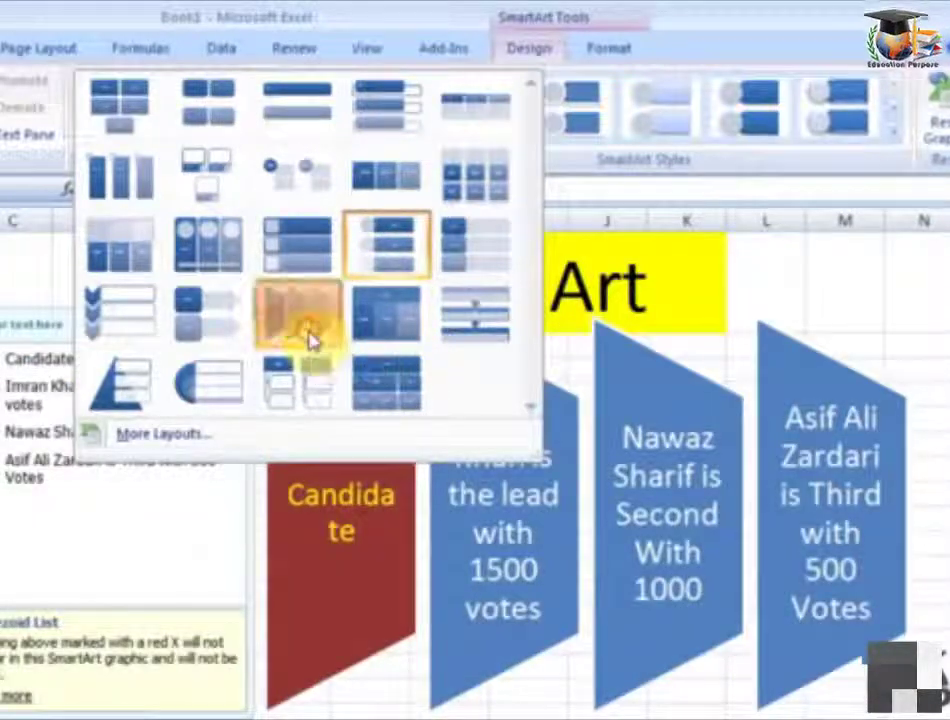
click(310, 338)
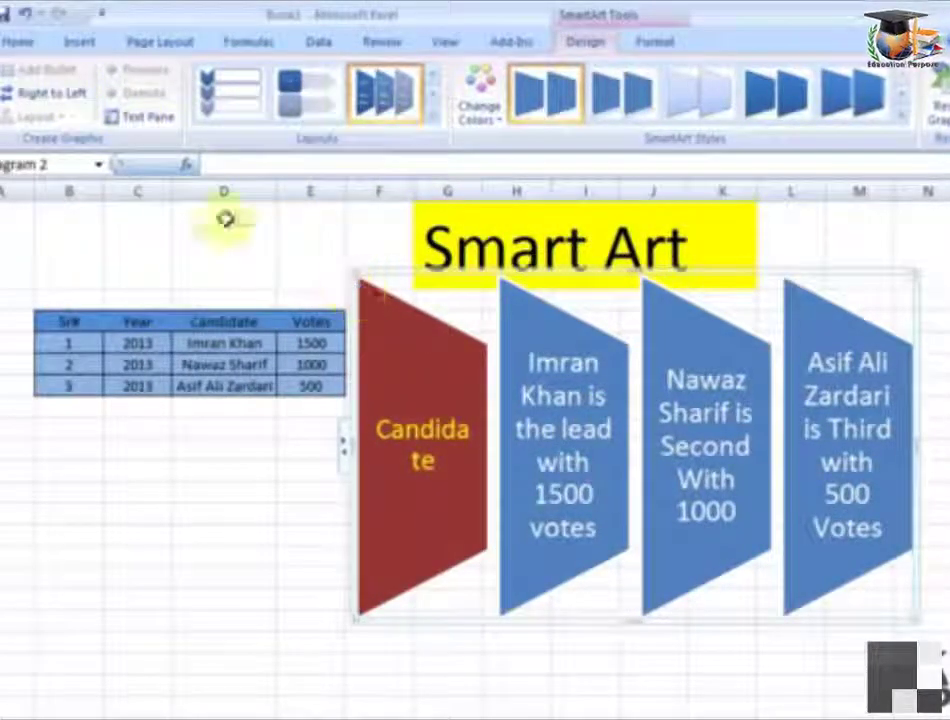
click(53, 95)
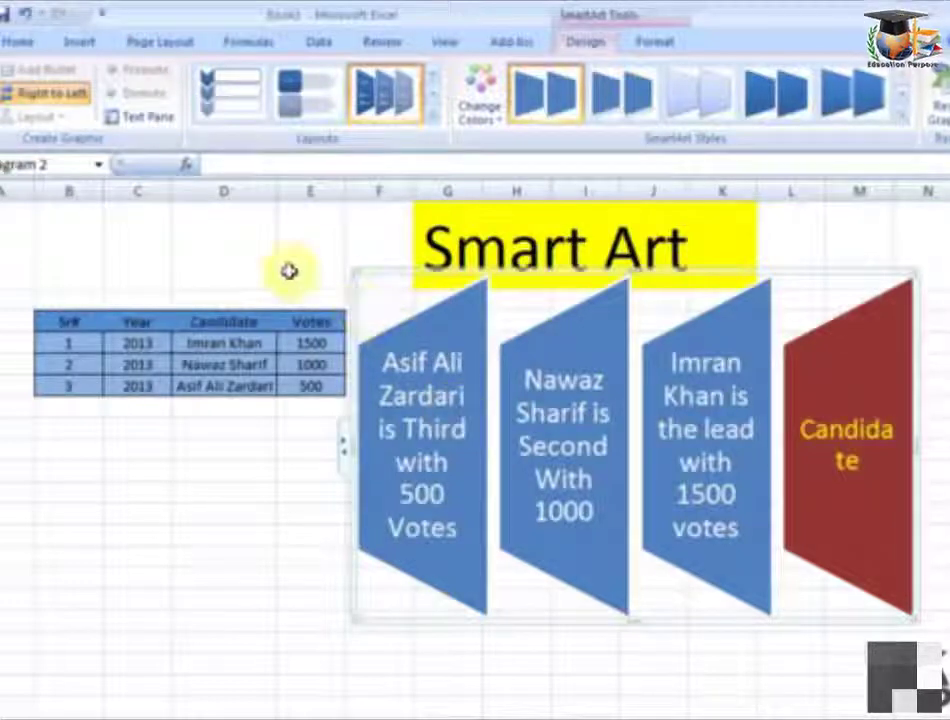
click(57, 104)
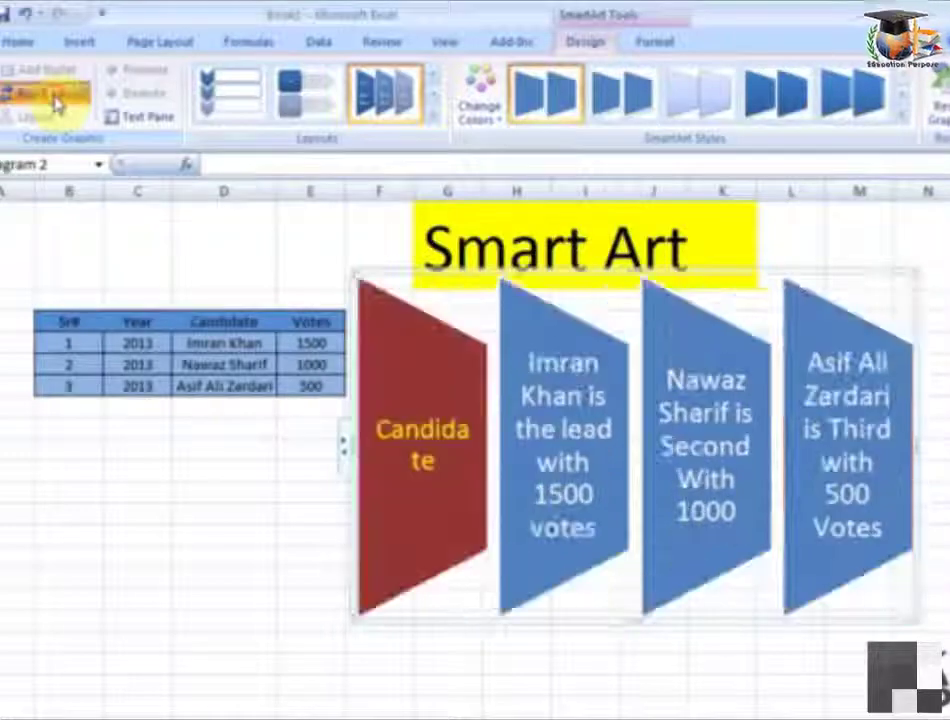
click(57, 104)
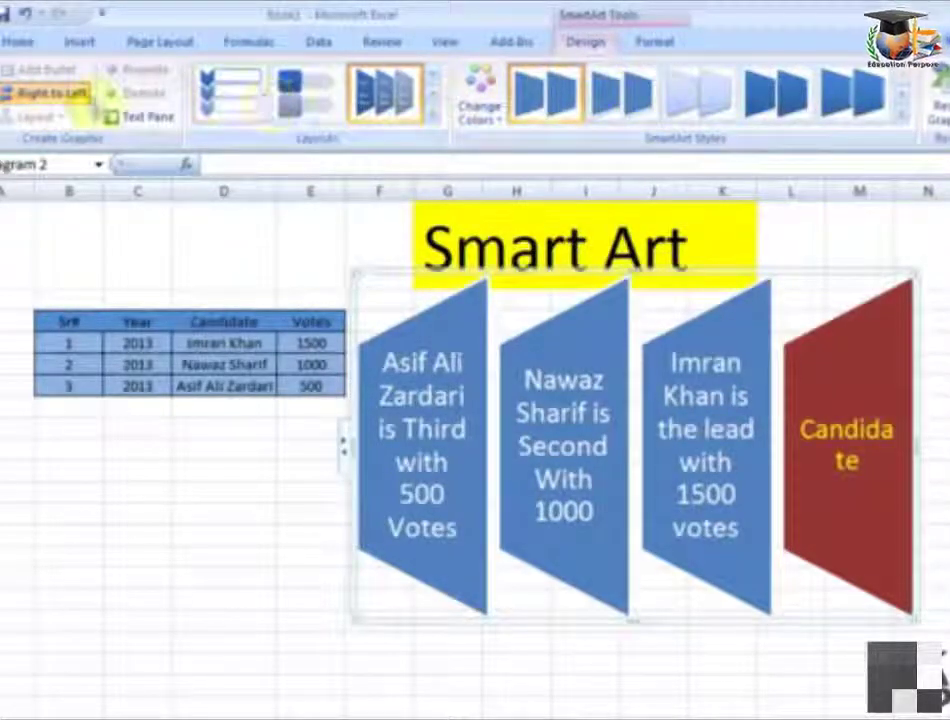
click(48, 93)
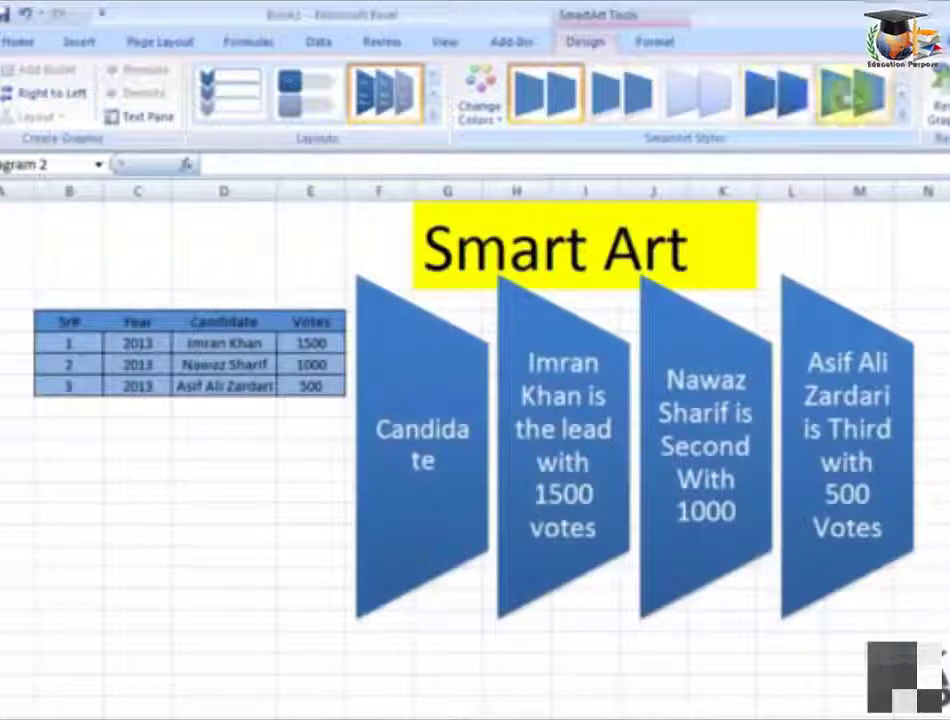
Step: Apply a 3-D SmartArt style and try pink accent colours on the trapezoid diagram
click(905, 120)
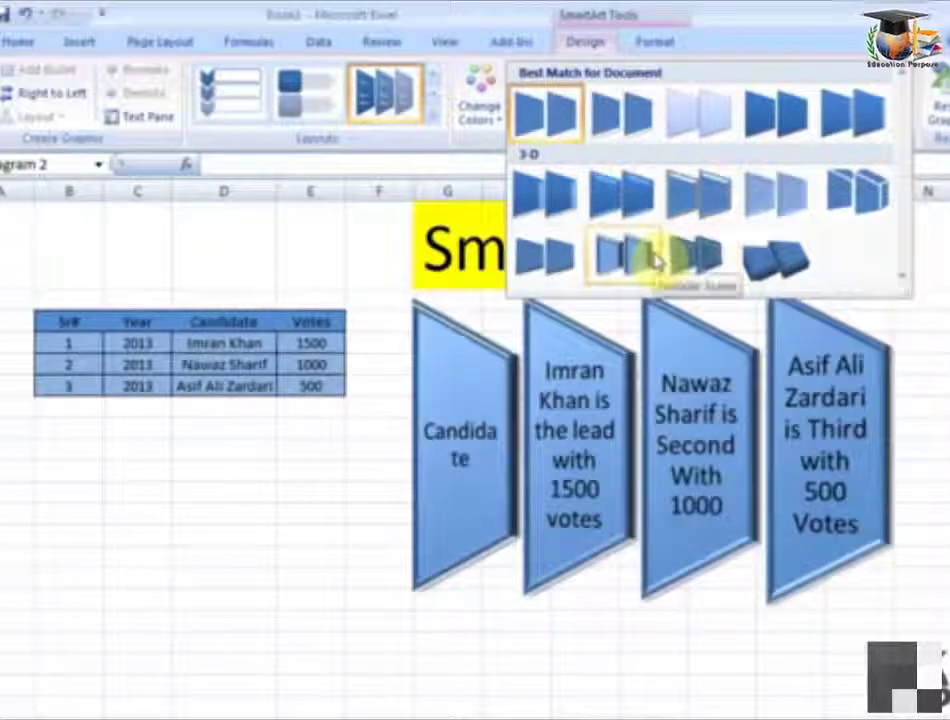
click(655, 255)
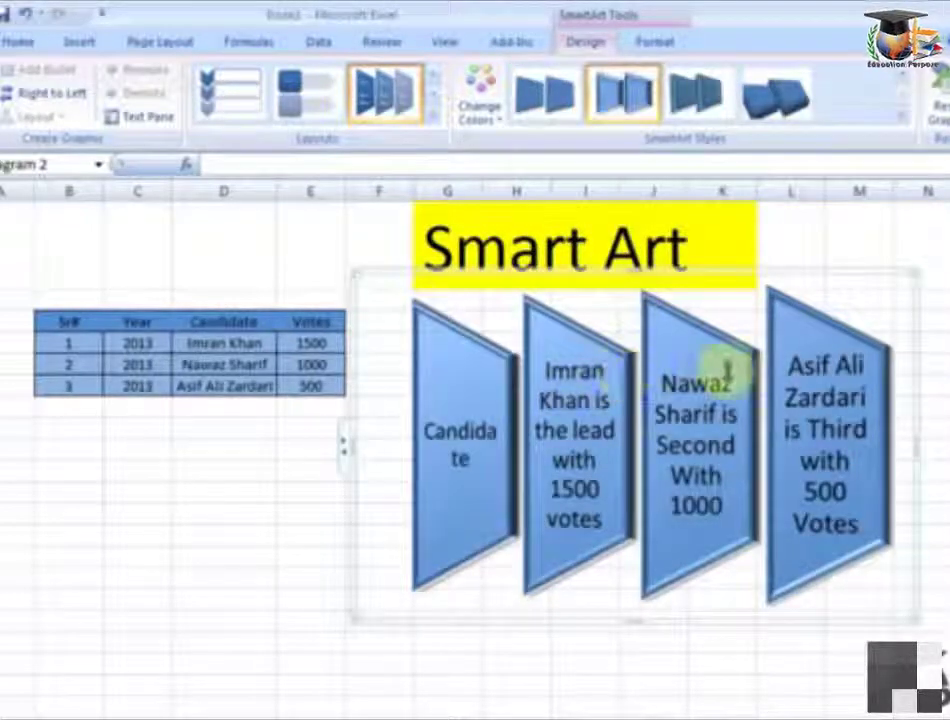
click(436, 126)
click(488, 11)
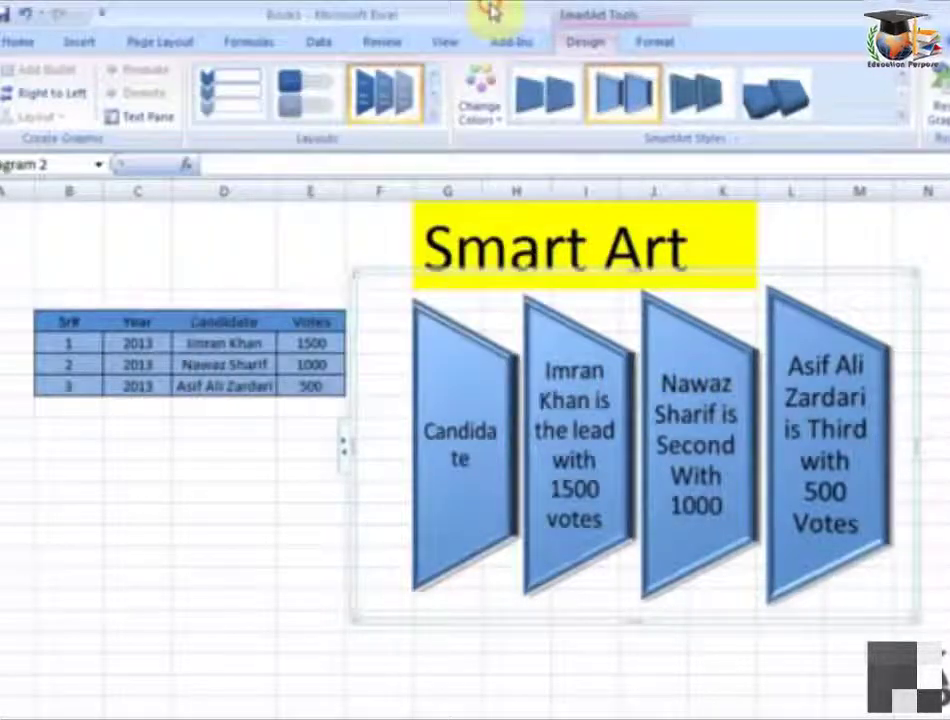
click(486, 90)
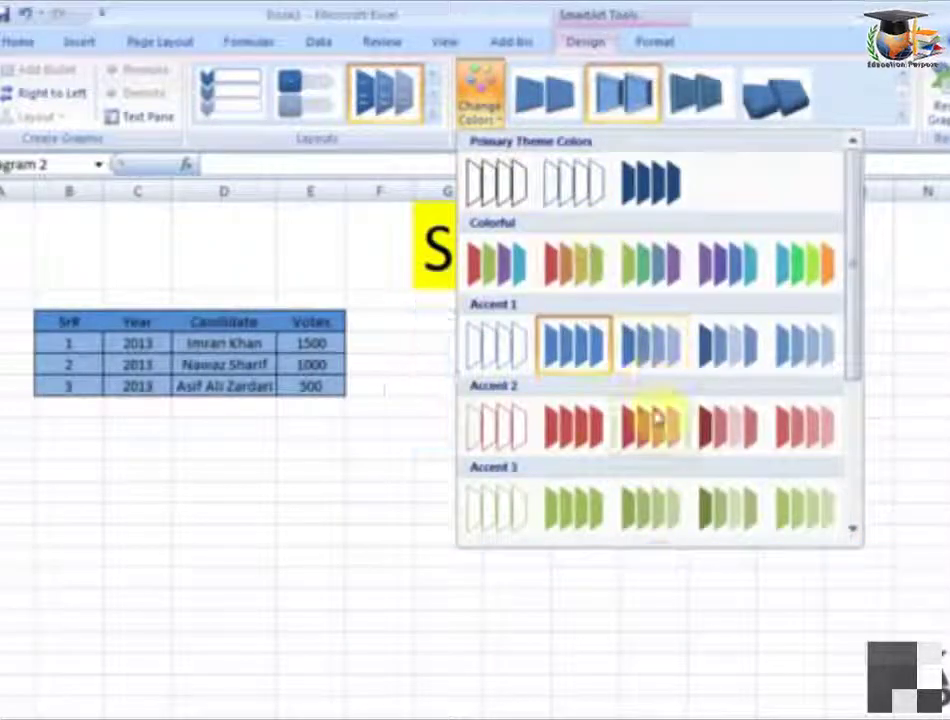
click(652, 420)
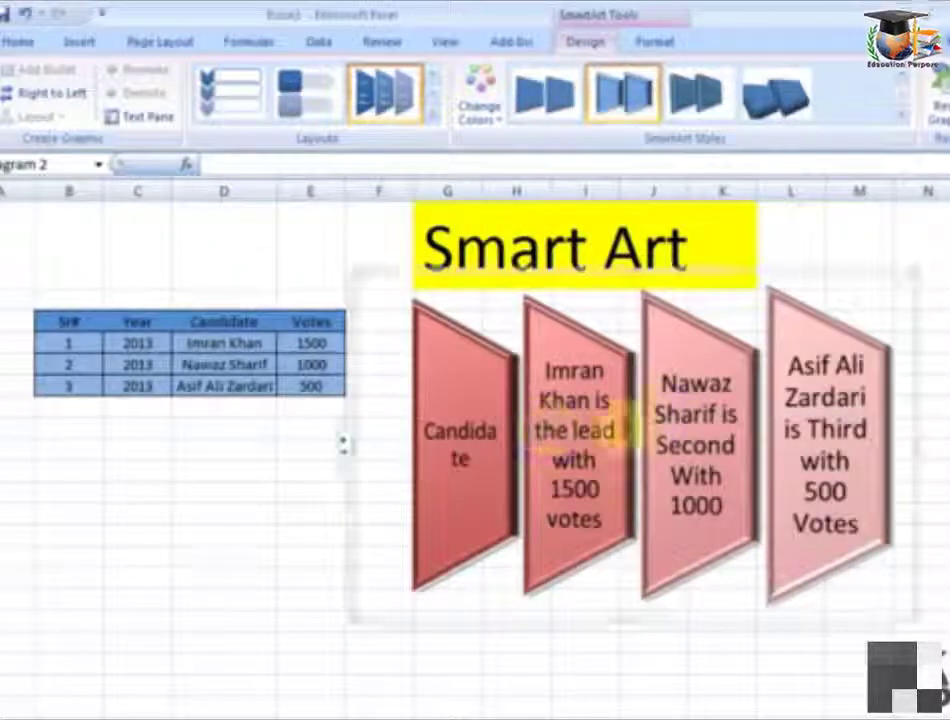
Step: Switch to a 3-D perspective style with the Colorful teal-to-orange colour scheme
click(694, 119)
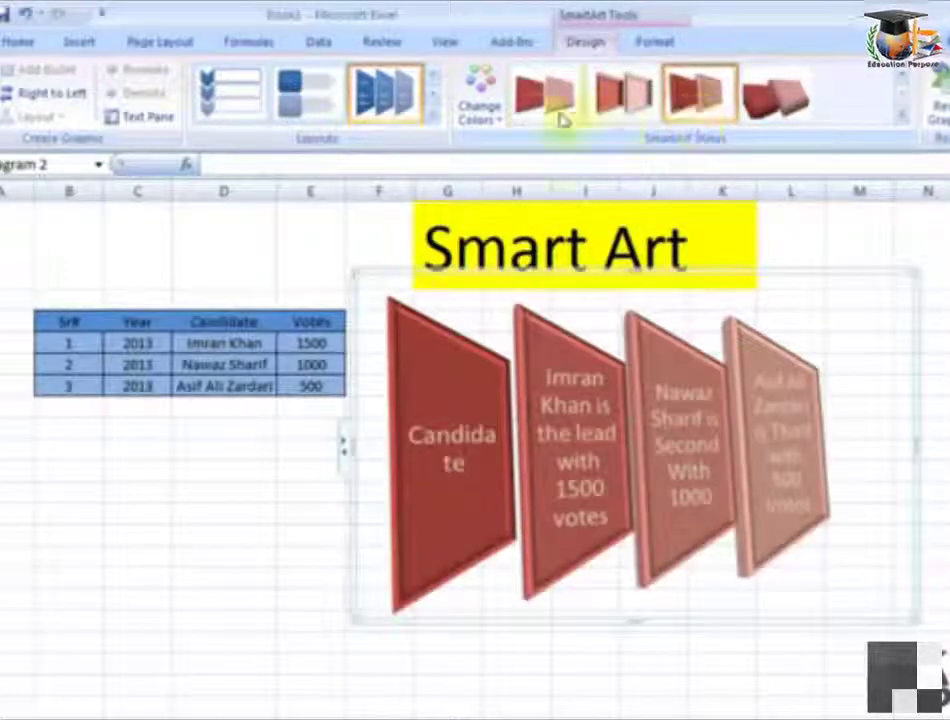
click(493, 114)
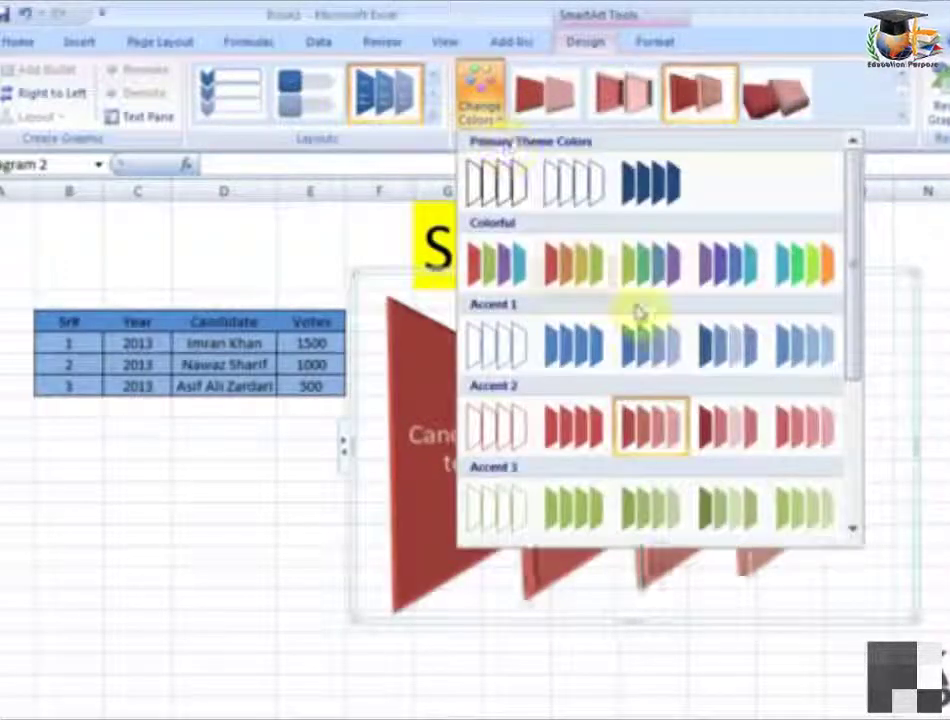
click(785, 263)
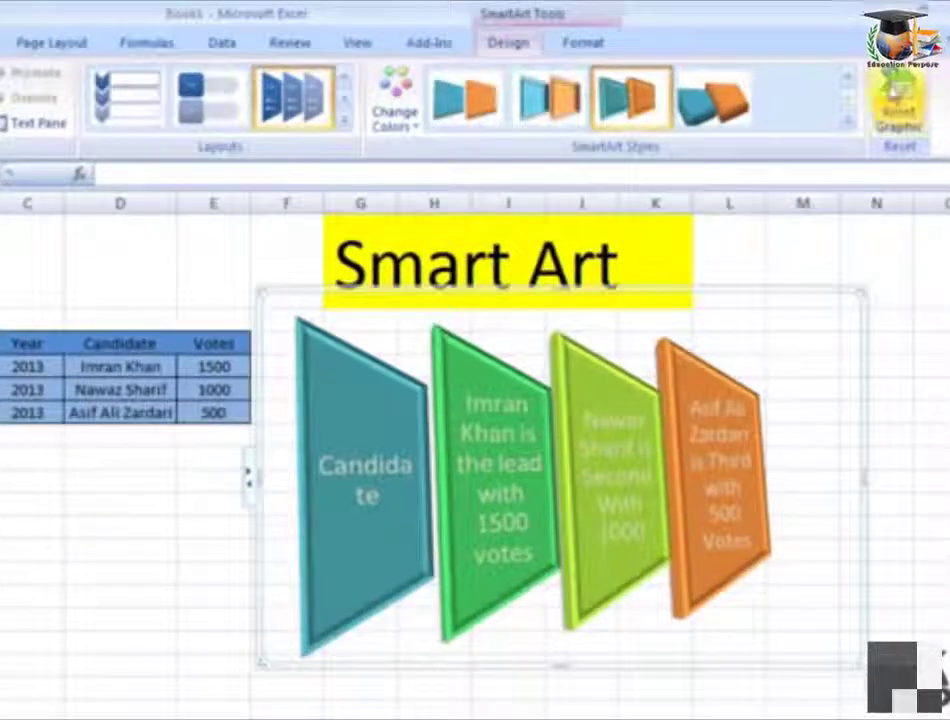
Step: Reset the diagram to its default look and apply a picture-list layout
click(893, 118)
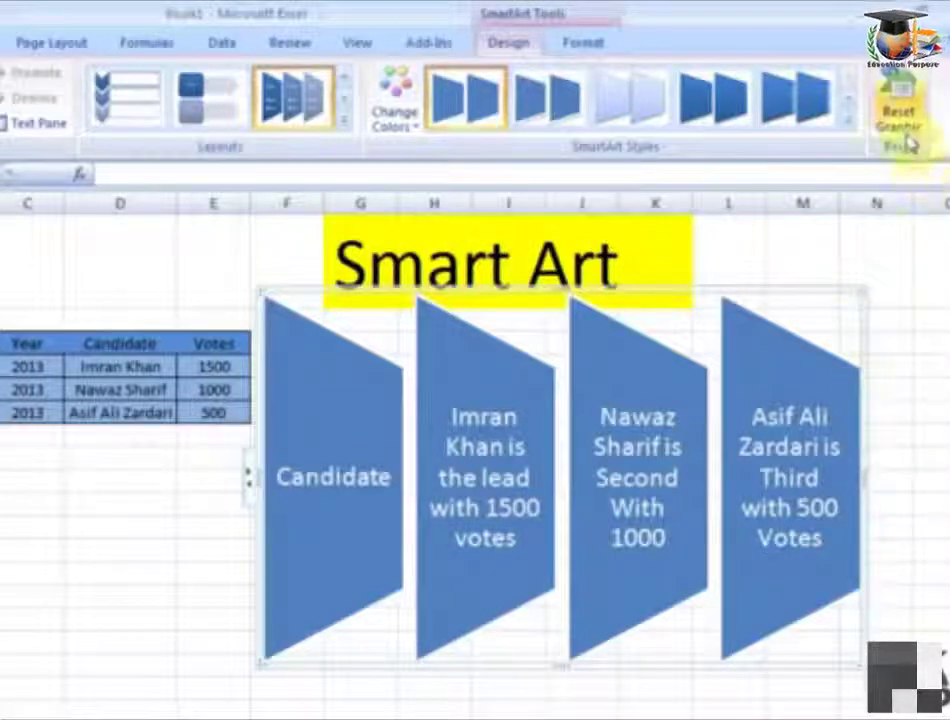
click(346, 125)
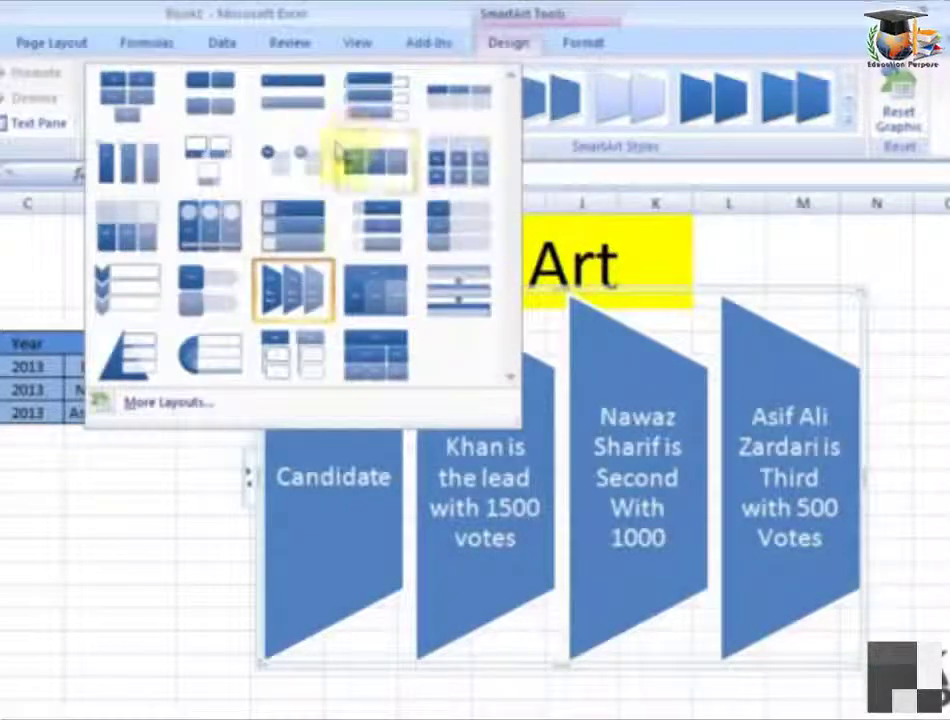
click(284, 236)
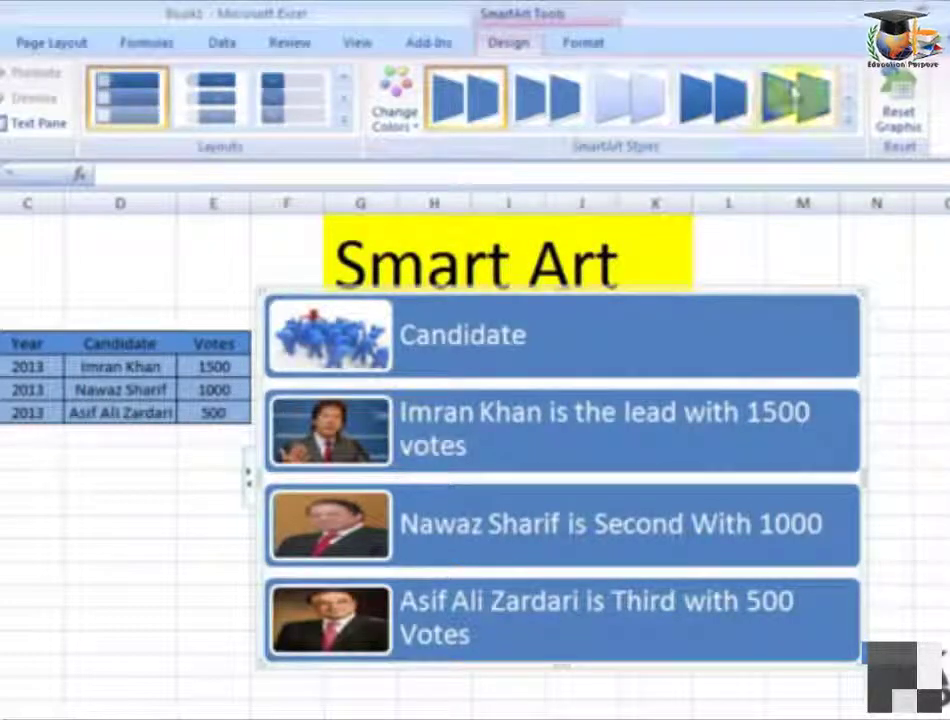
Step: Try Brick Scene and flatter styles, settling on Cartoon 3-D with the last Colorful scheme
click(848, 122)
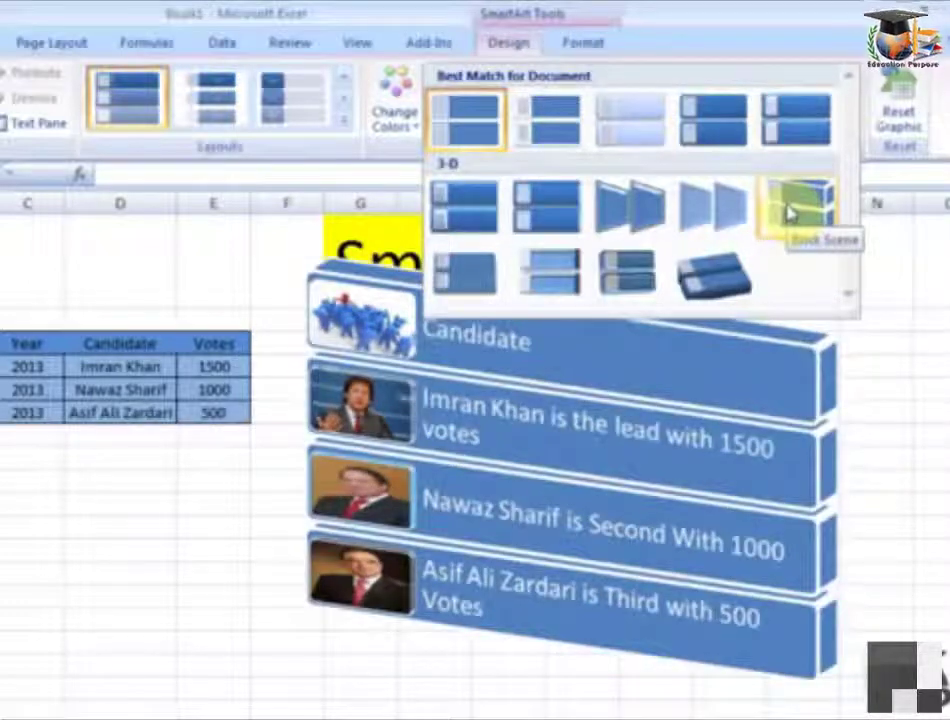
click(793, 205)
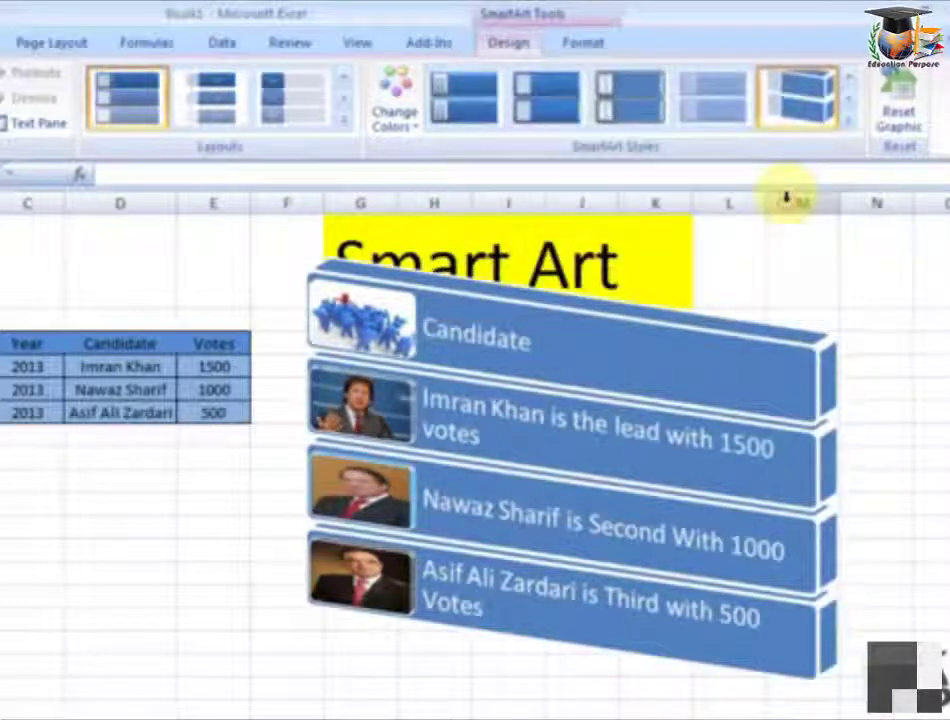
click(643, 128)
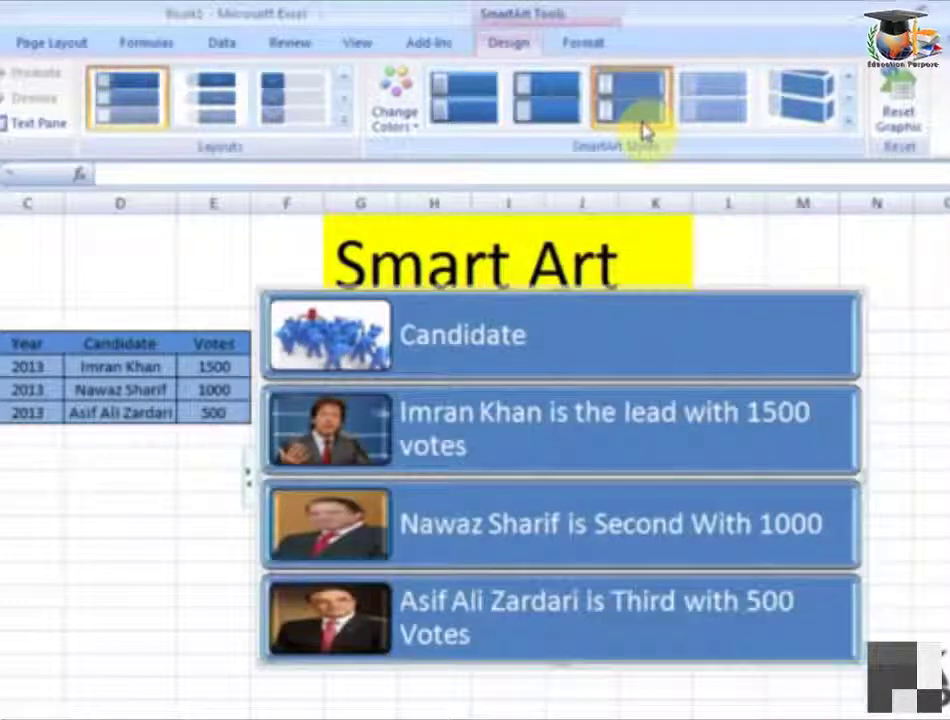
click(567, 120)
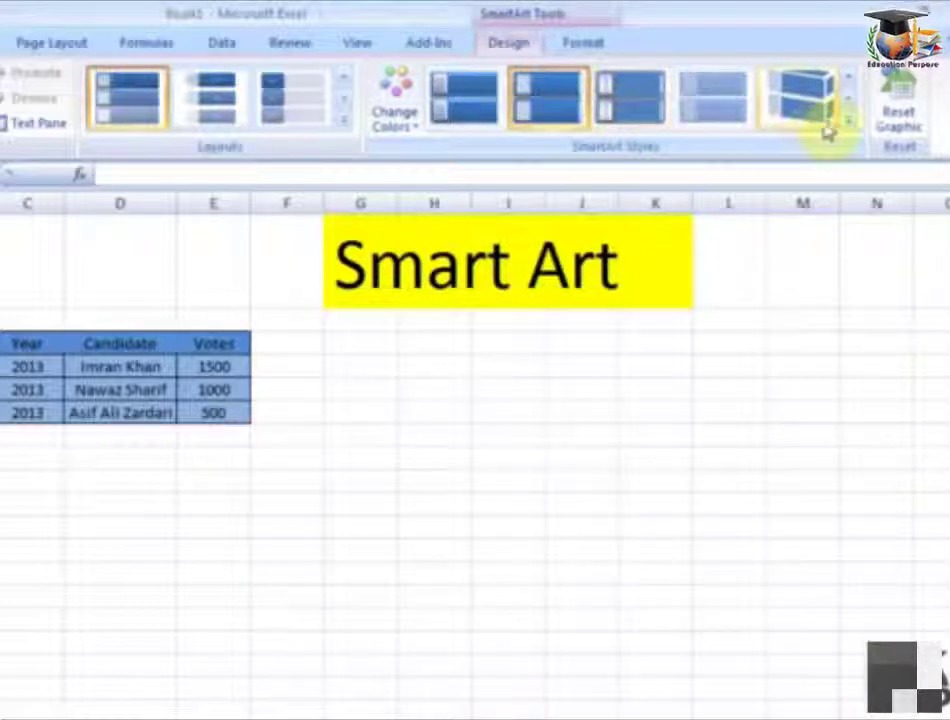
click(847, 122)
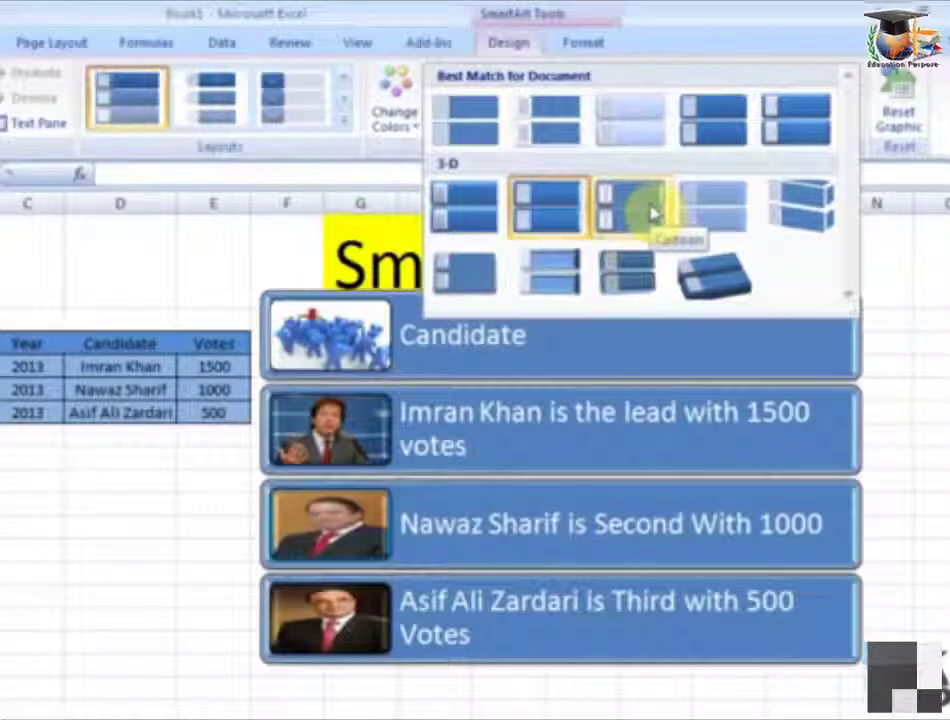
click(652, 213)
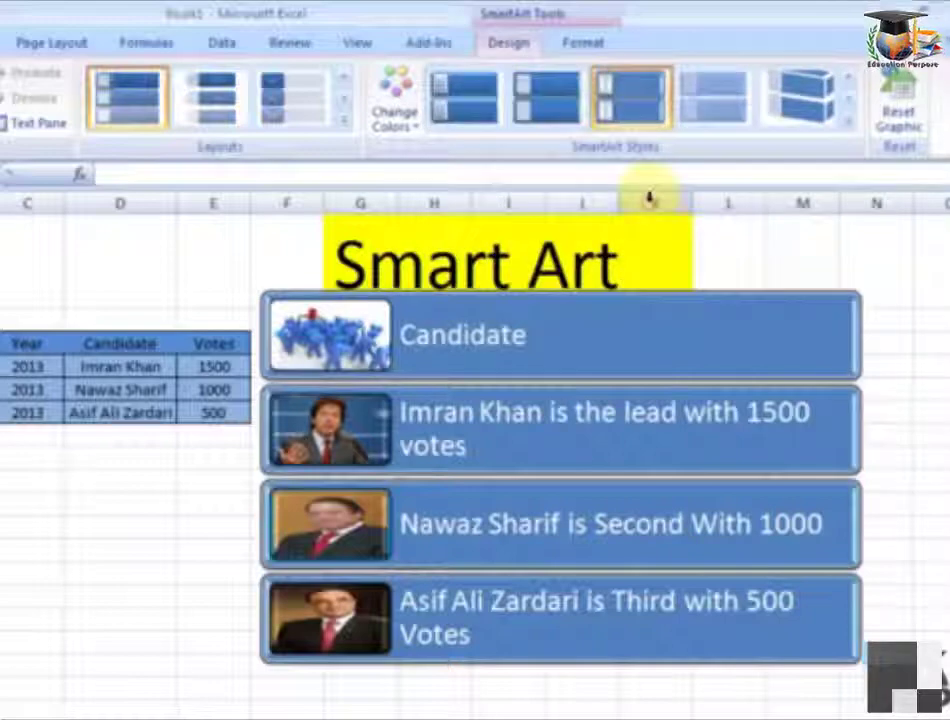
click(410, 132)
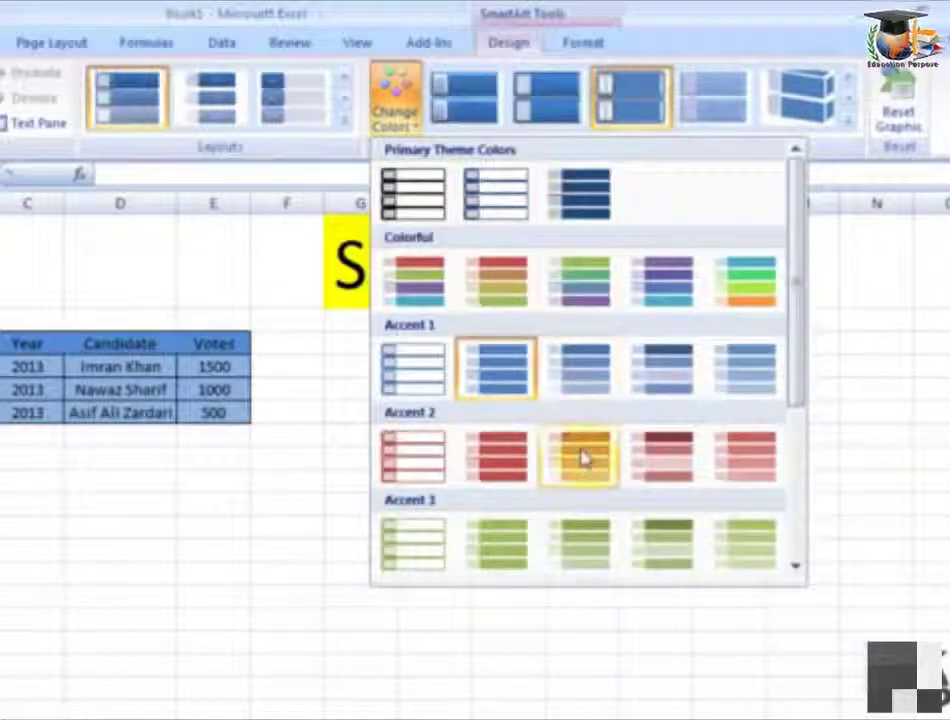
click(733, 309)
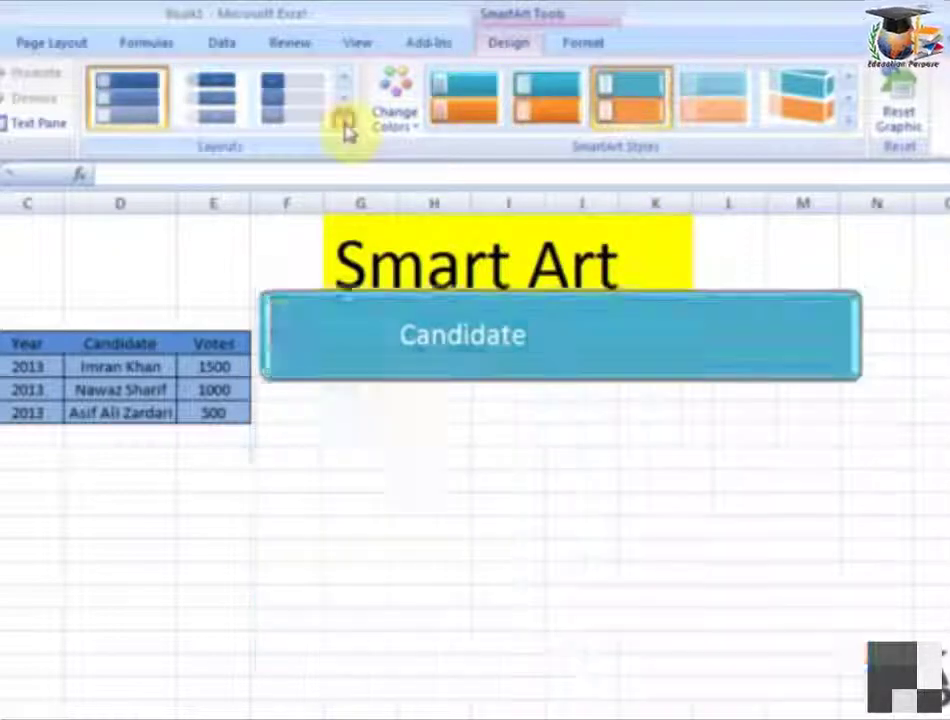
Step: Try Continuous Picture List, then apply Process > Continuous Block Process from More Layouts
click(344, 131)
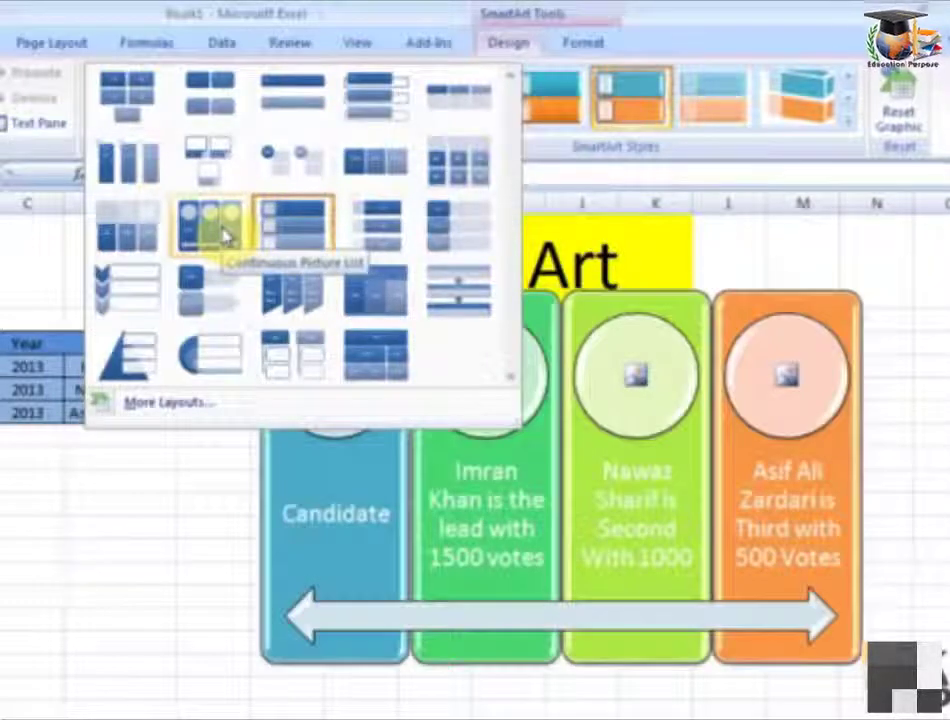
click(224, 234)
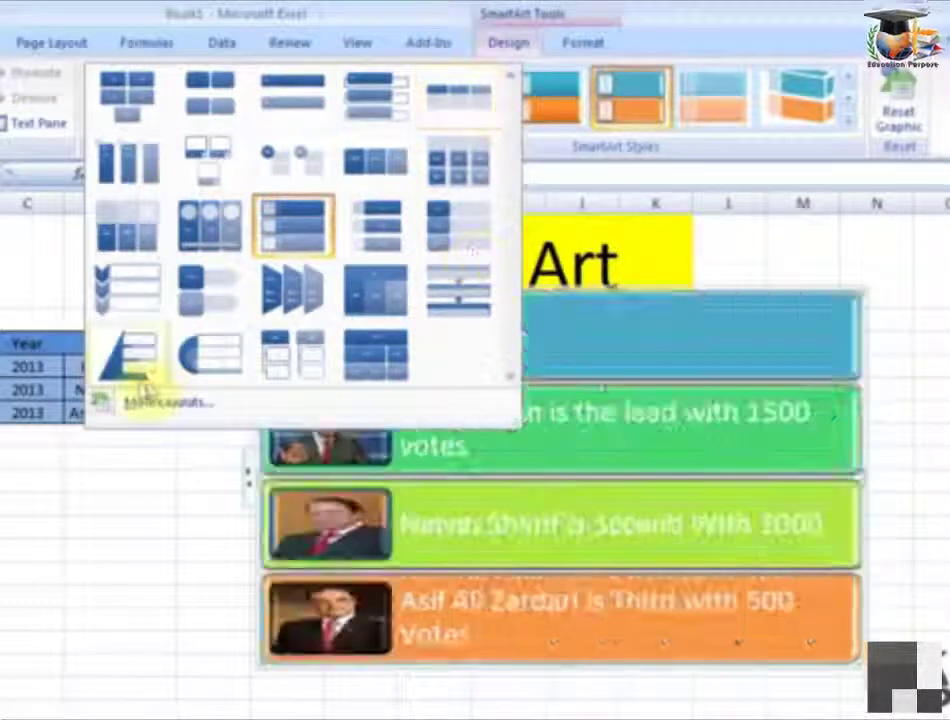
click(190, 410)
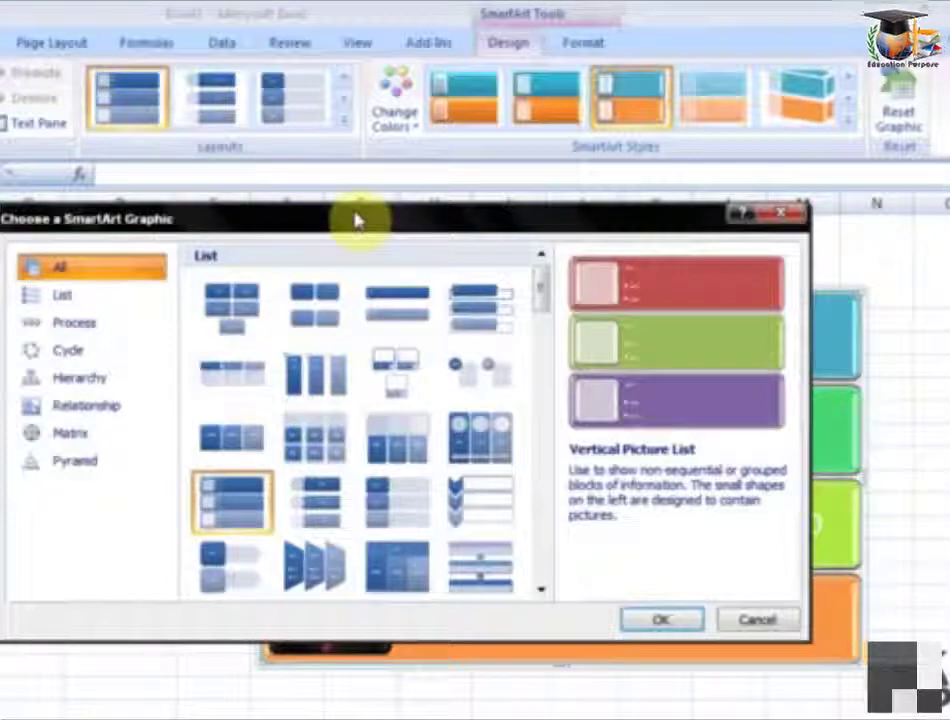
drag(357, 220, 247, 220)
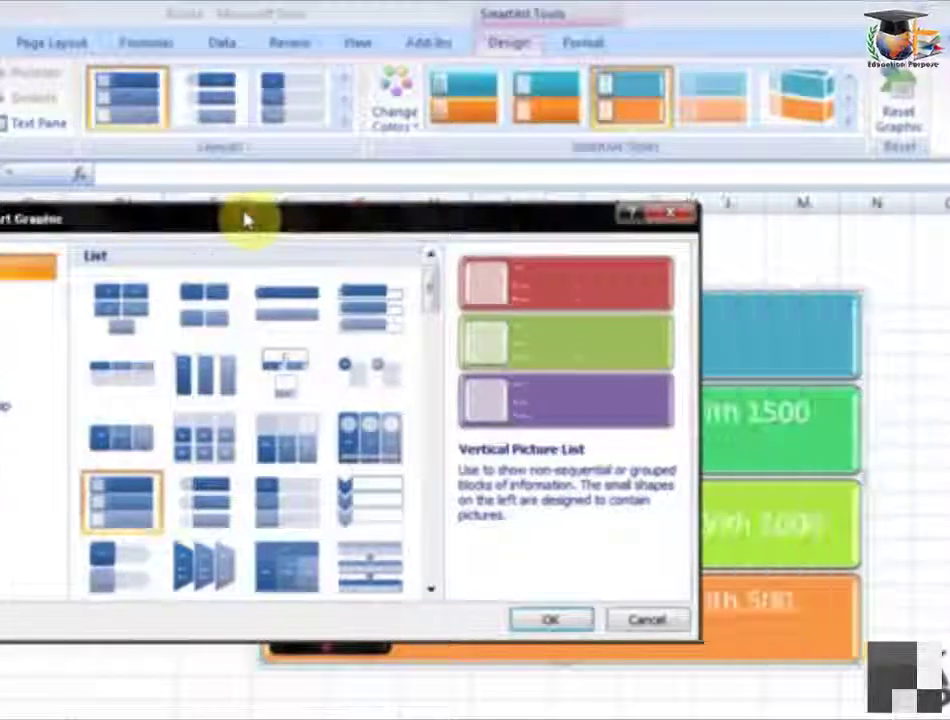
click(10, 325)
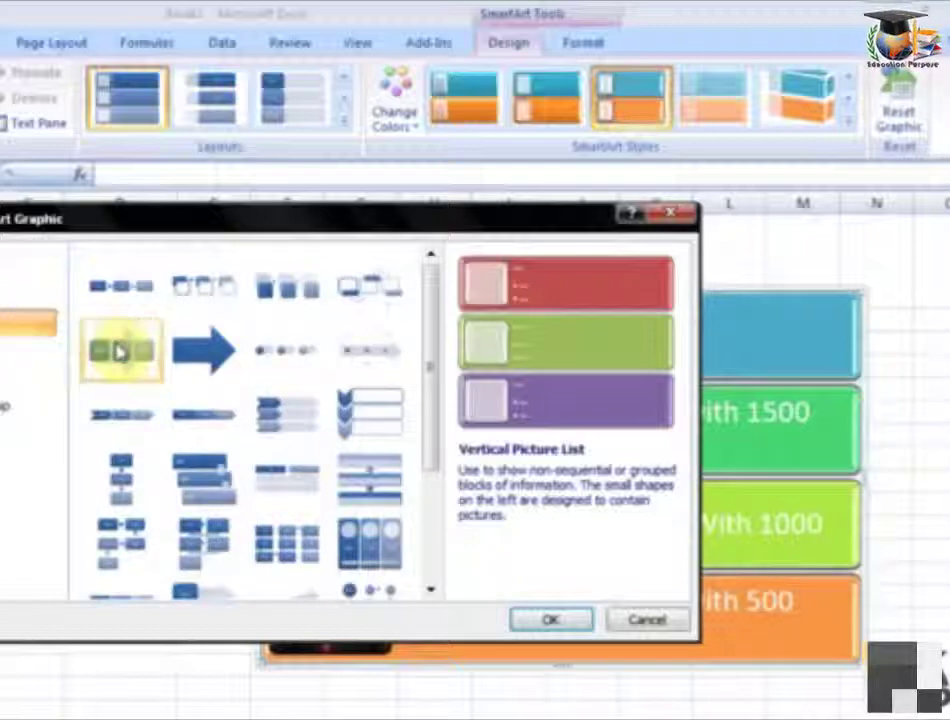
click(118, 350)
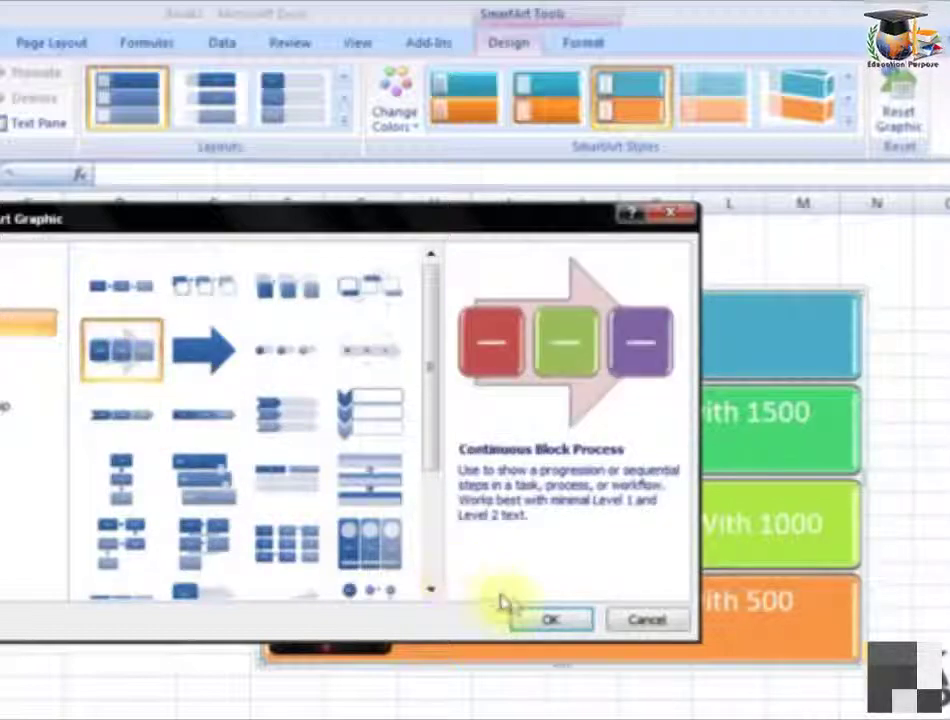
click(531, 620)
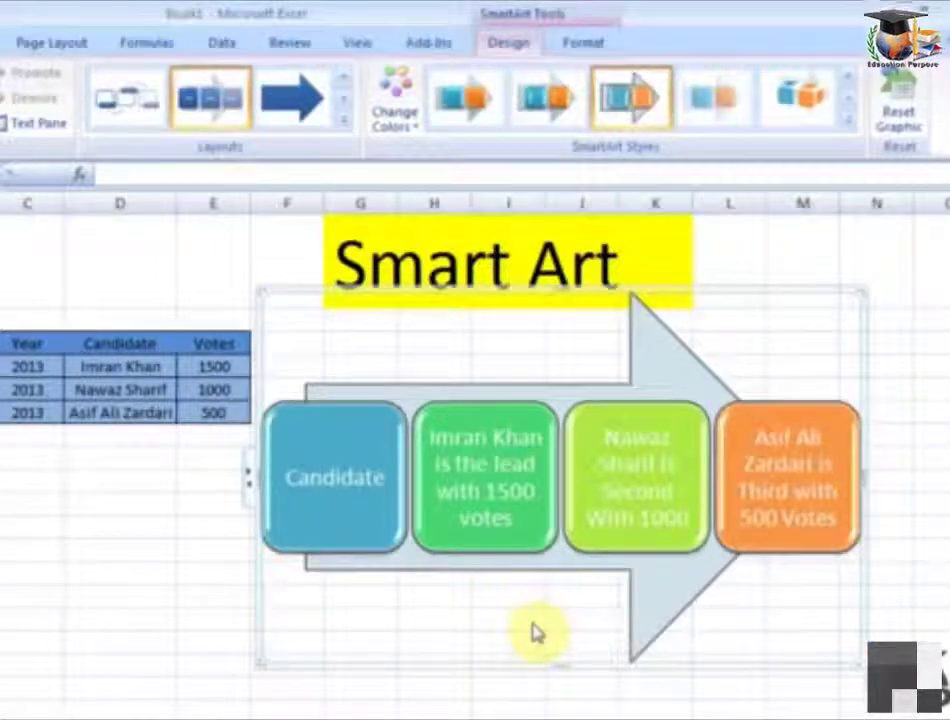
Step: Try 3-D SmartArt styles on the candidate diagram, then use Reset Graphic to discard all formatting
click(808, 115)
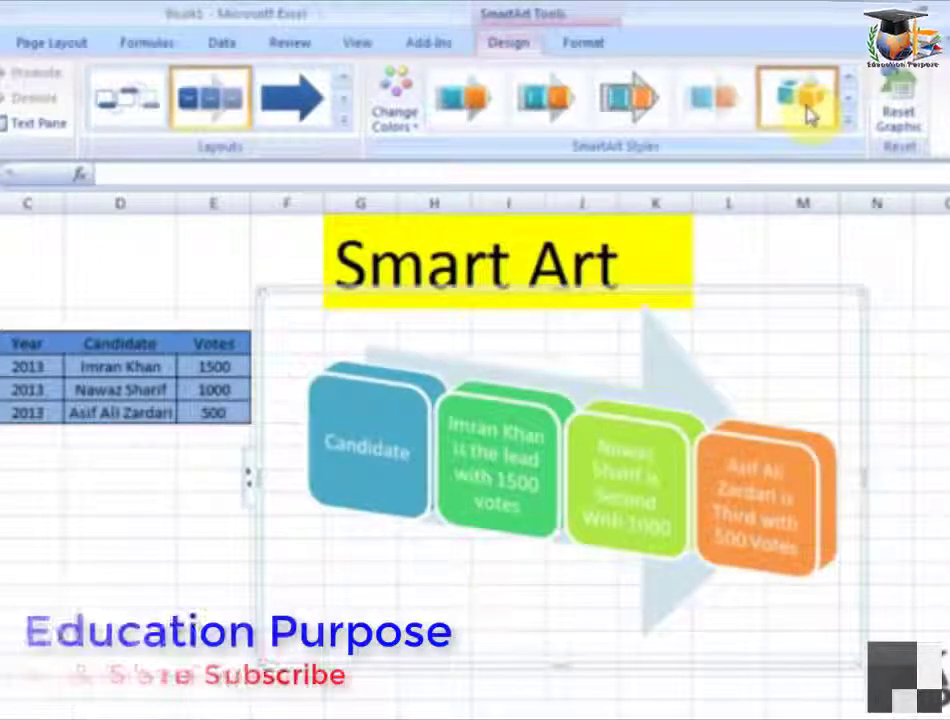
click(849, 121)
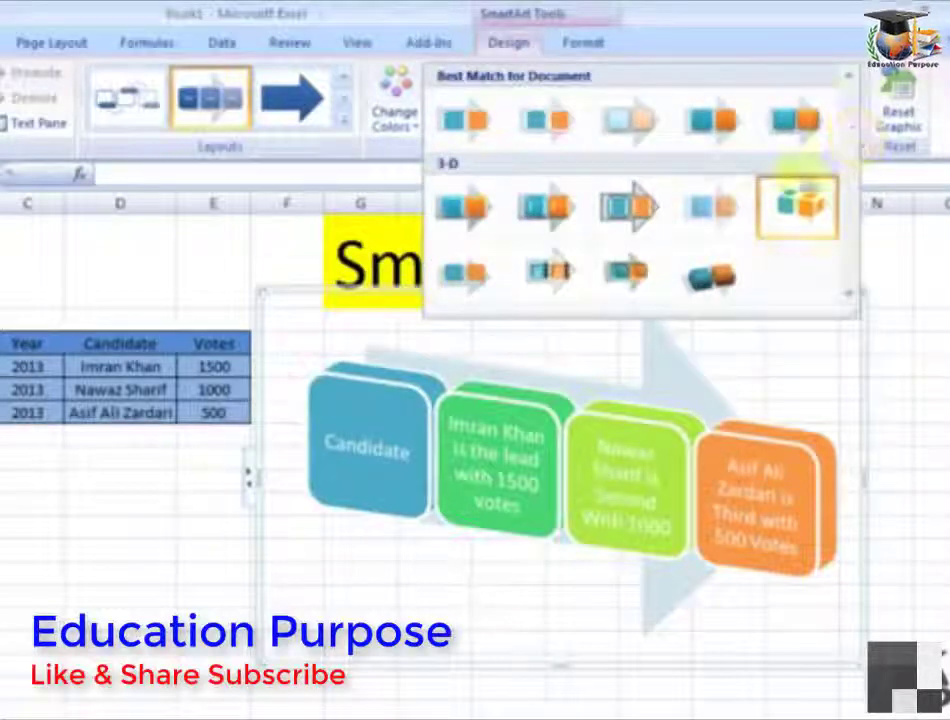
click(727, 265)
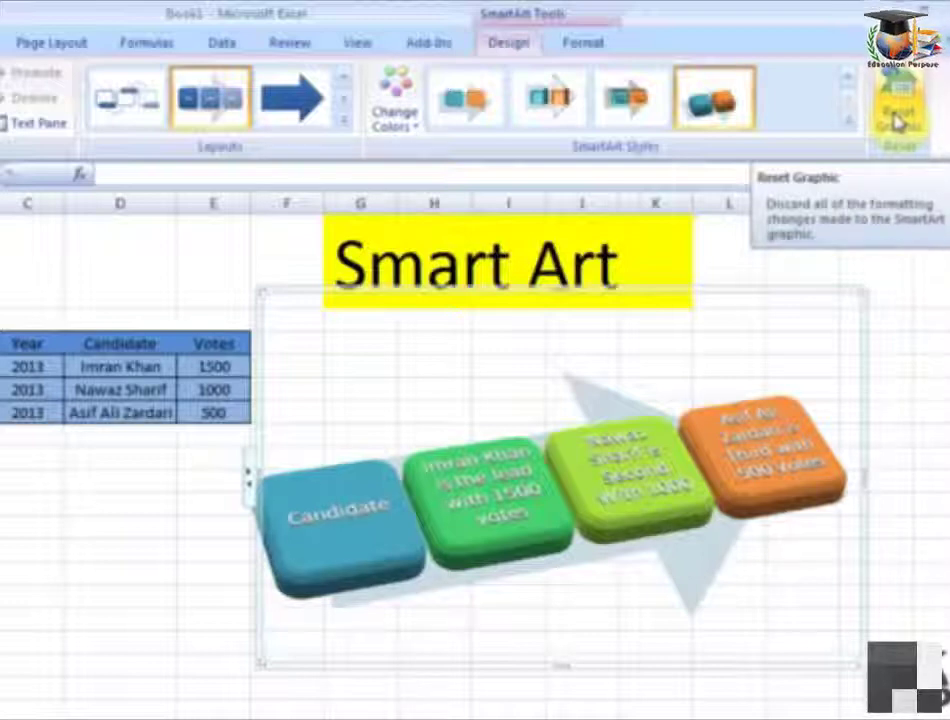
click(897, 120)
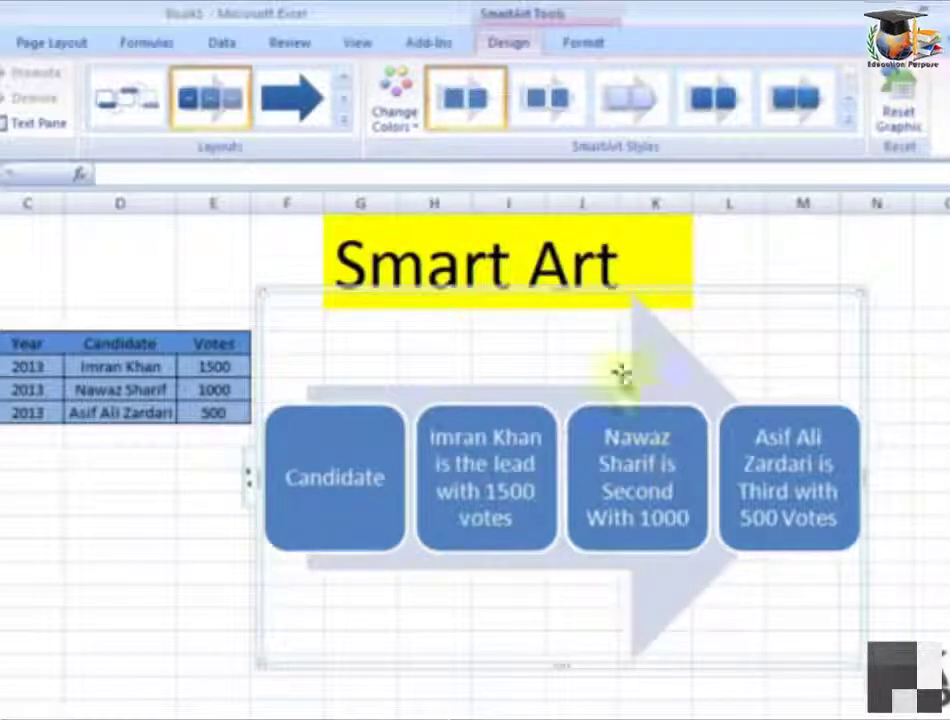
Step: Switch the candidate diagram to the Funnel layout and apply a Colorful colour scheme
click(309, 120)
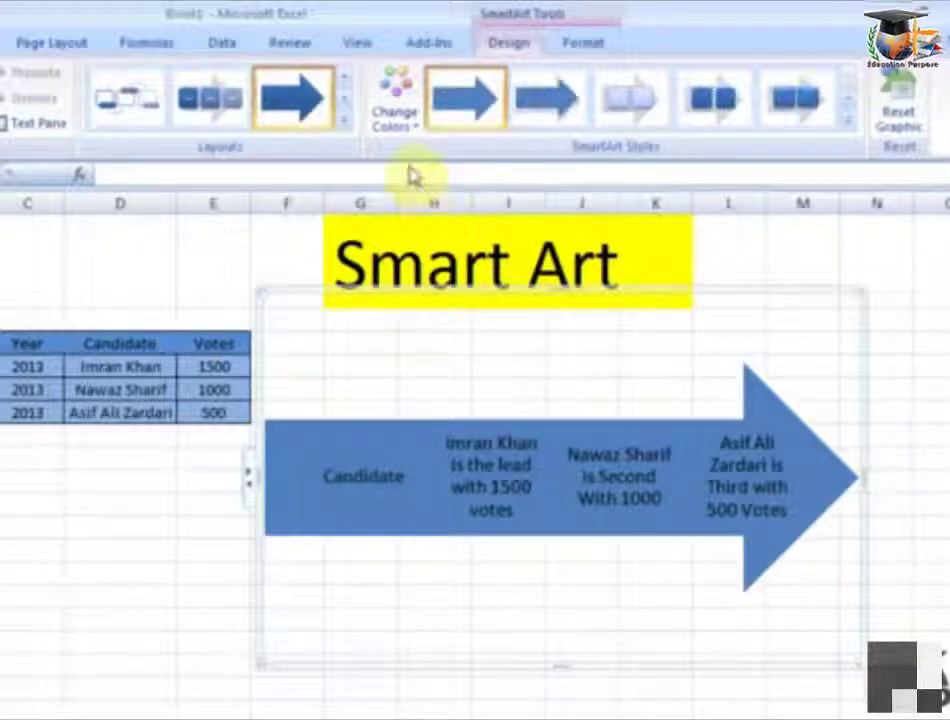
click(344, 126)
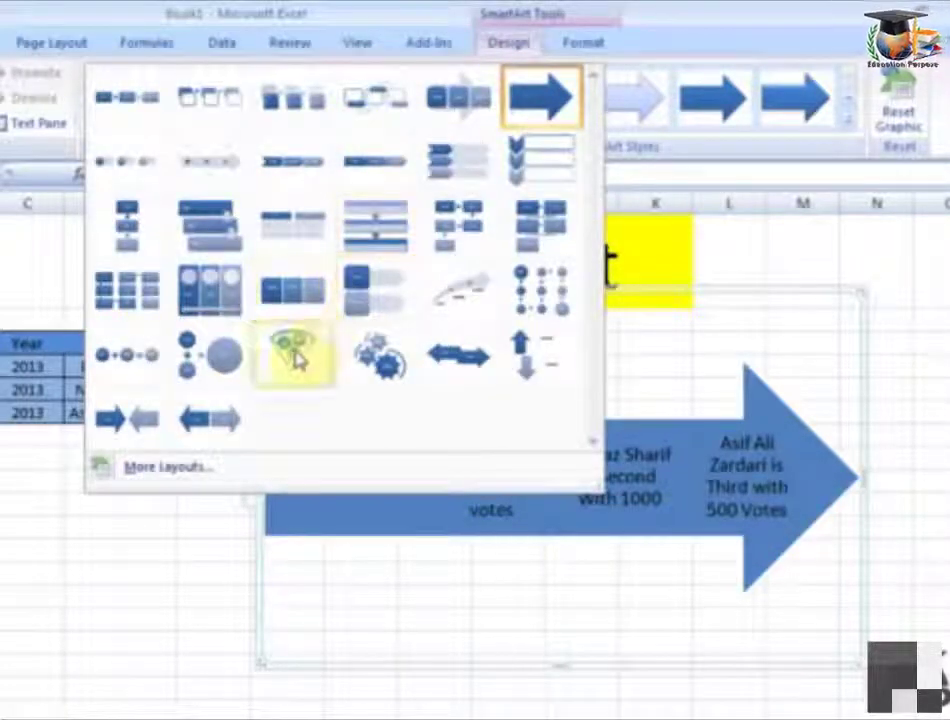
click(293, 355)
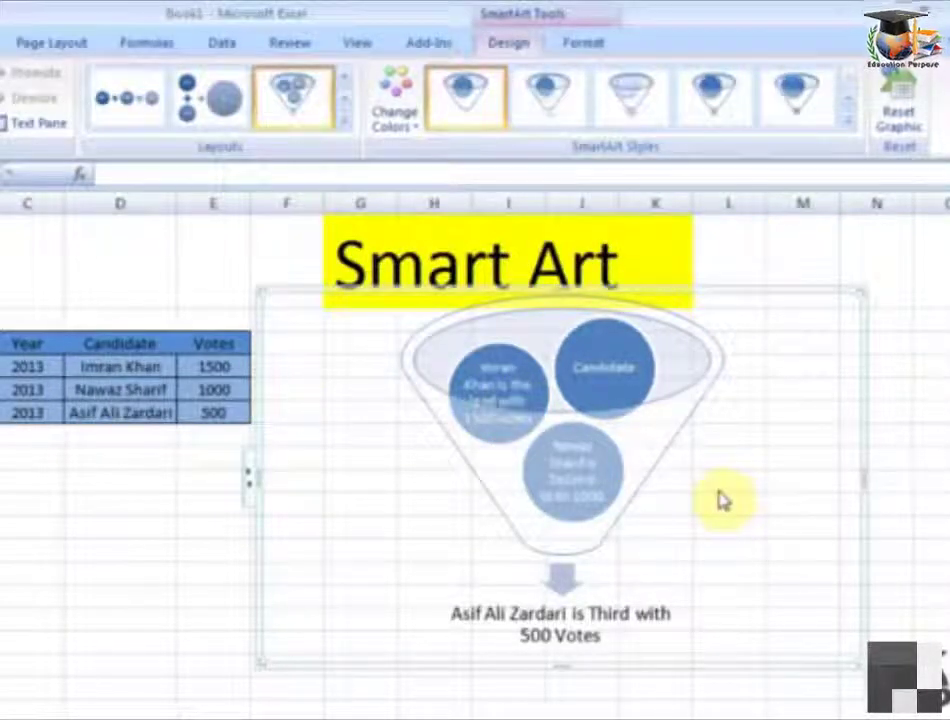
click(416, 131)
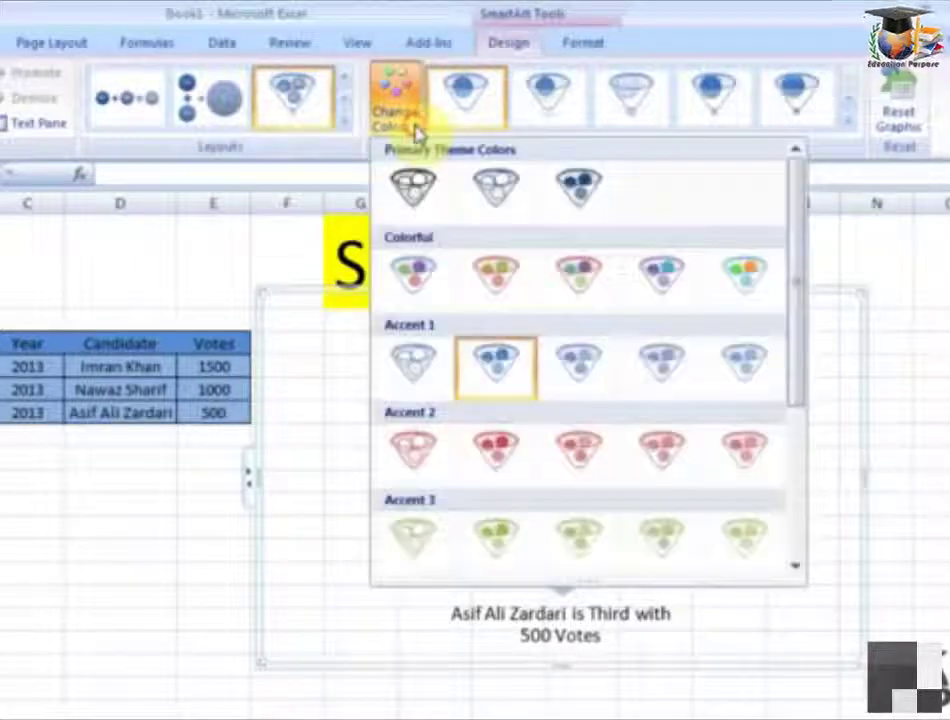
click(737, 300)
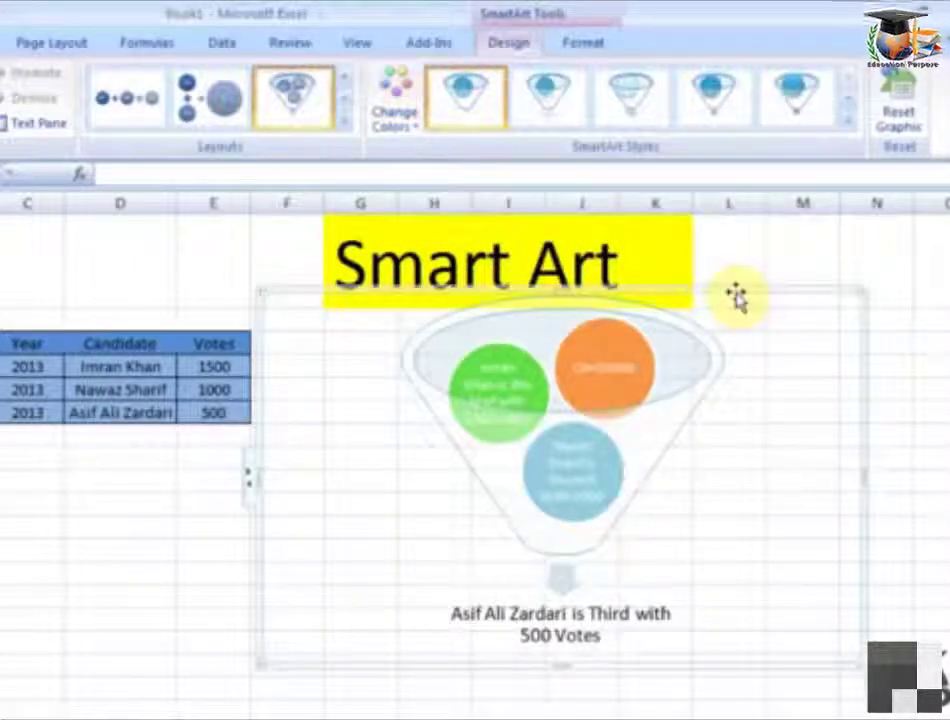